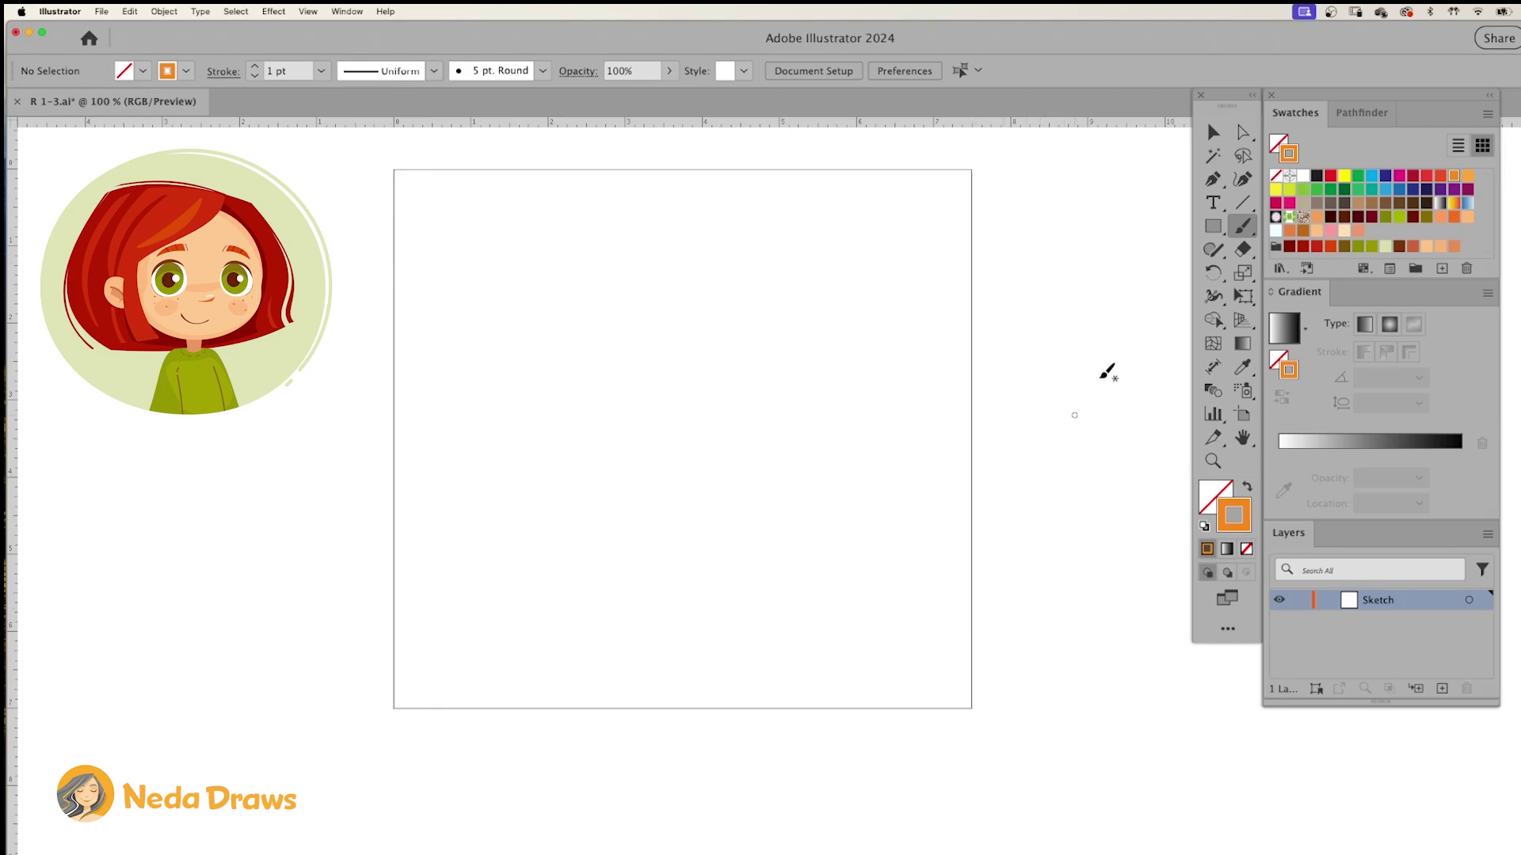
- Draw an unfilled orange ellipse in the middle of the artboard as the head base
click(1215, 228)
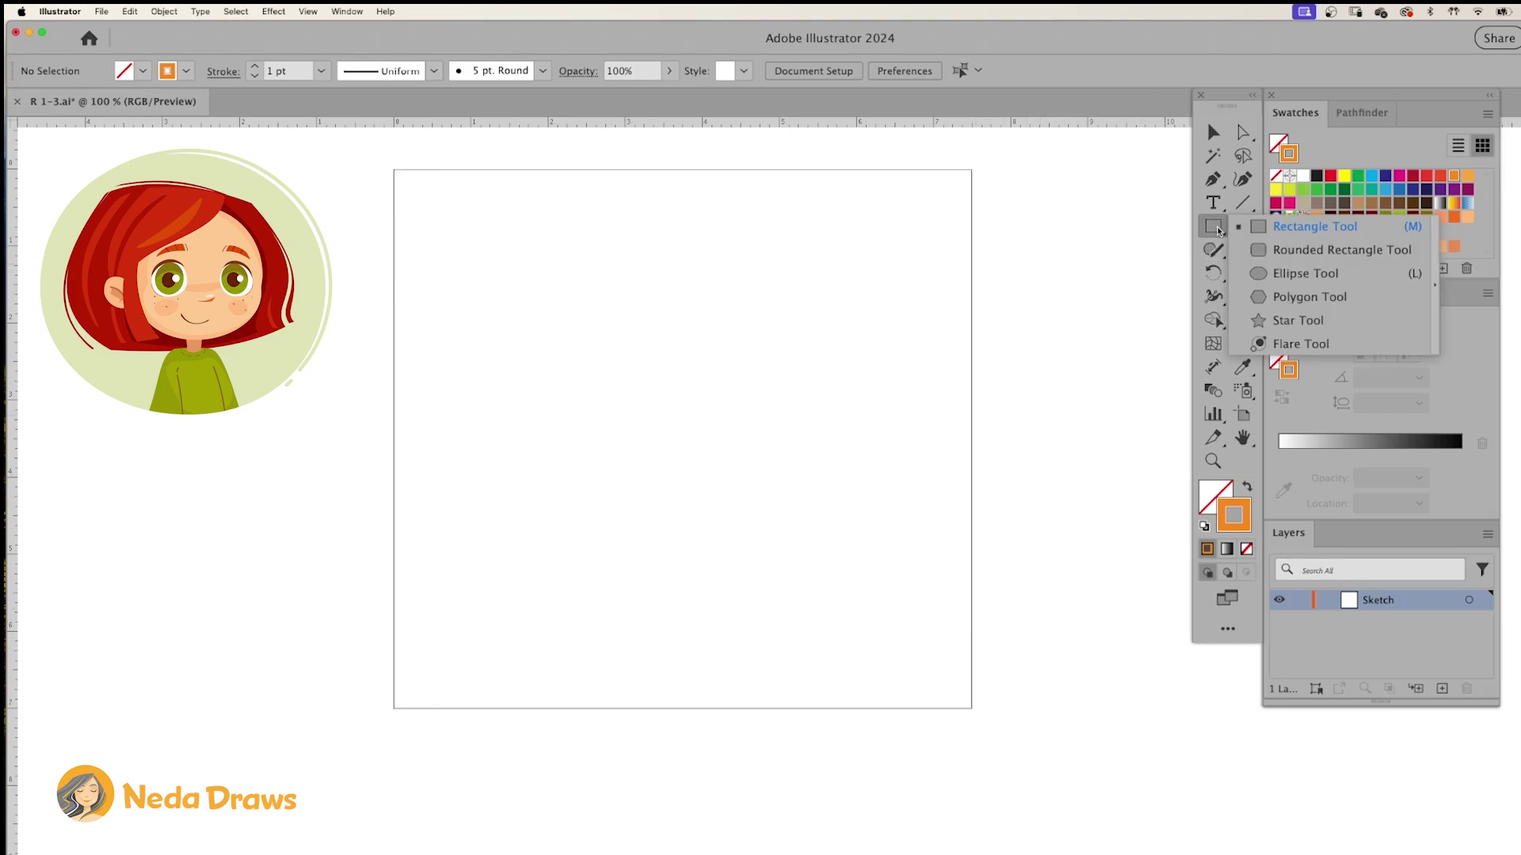
click(1276, 274)
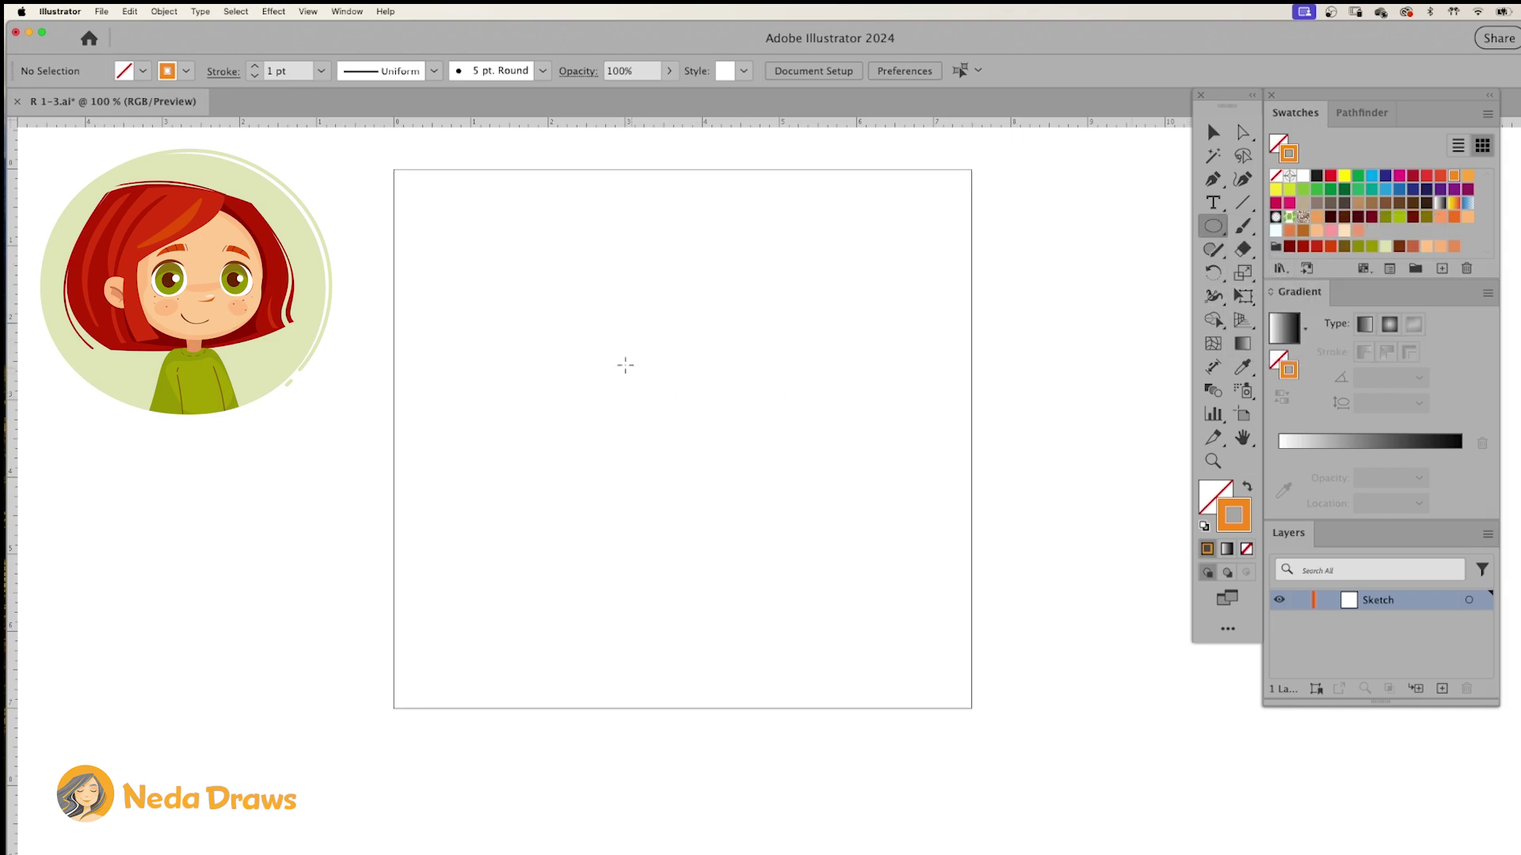
mouse_move(559, 286)
mouse_down()
mouse_move(824, 536)
mouse_move(804, 556)
mouse_move(819, 565)
mouse_move(801, 549)
mouse_up()
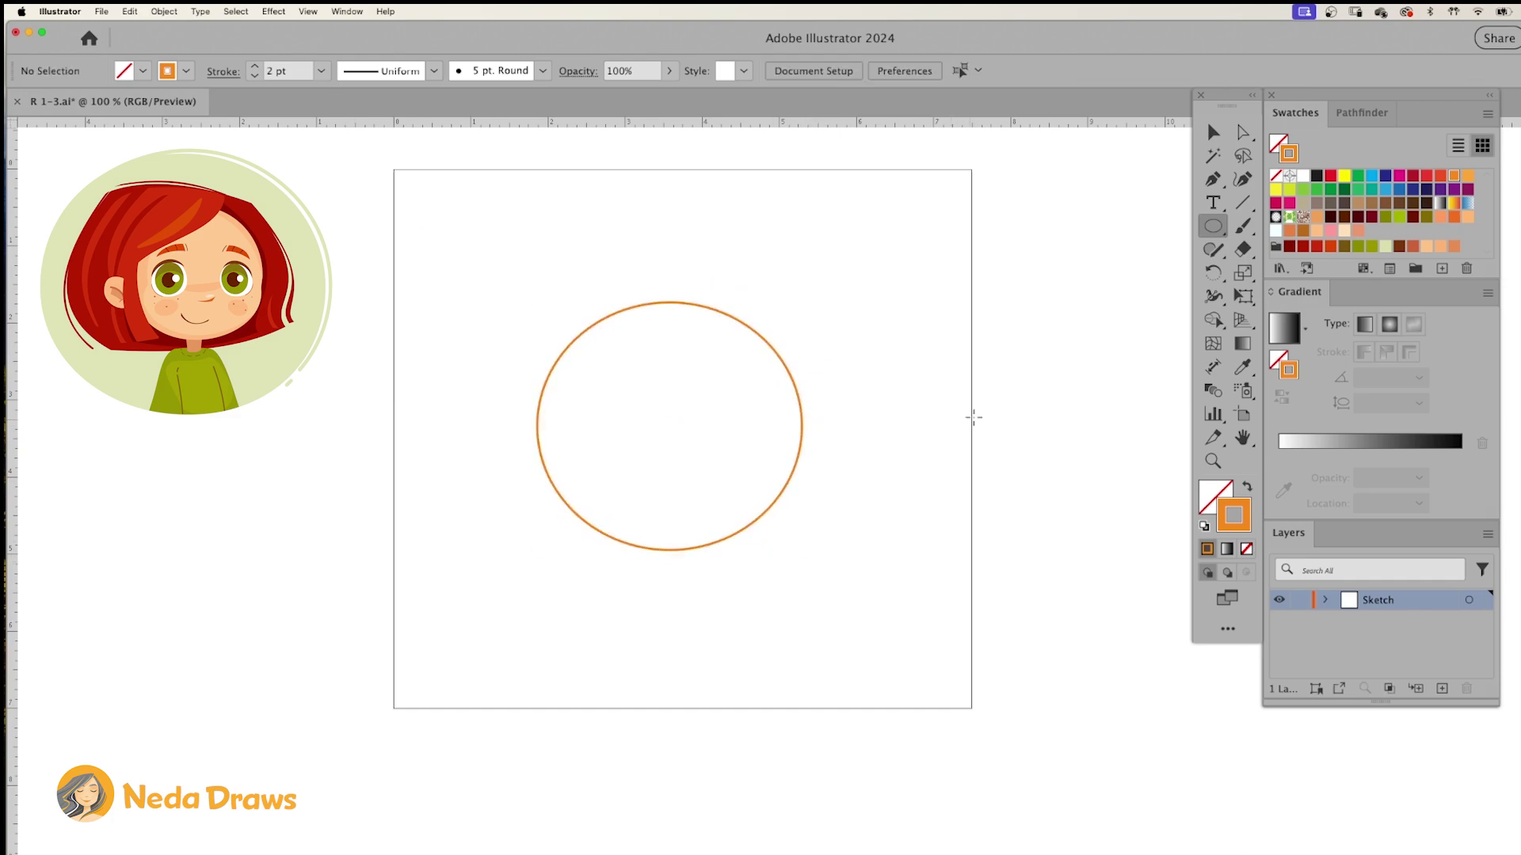
- Draw curved vertical and horizontal guidelines across the head with the Blob Brush, and rotate the horizontal one slightly clockwise
drag(1242, 225, 1267, 227)
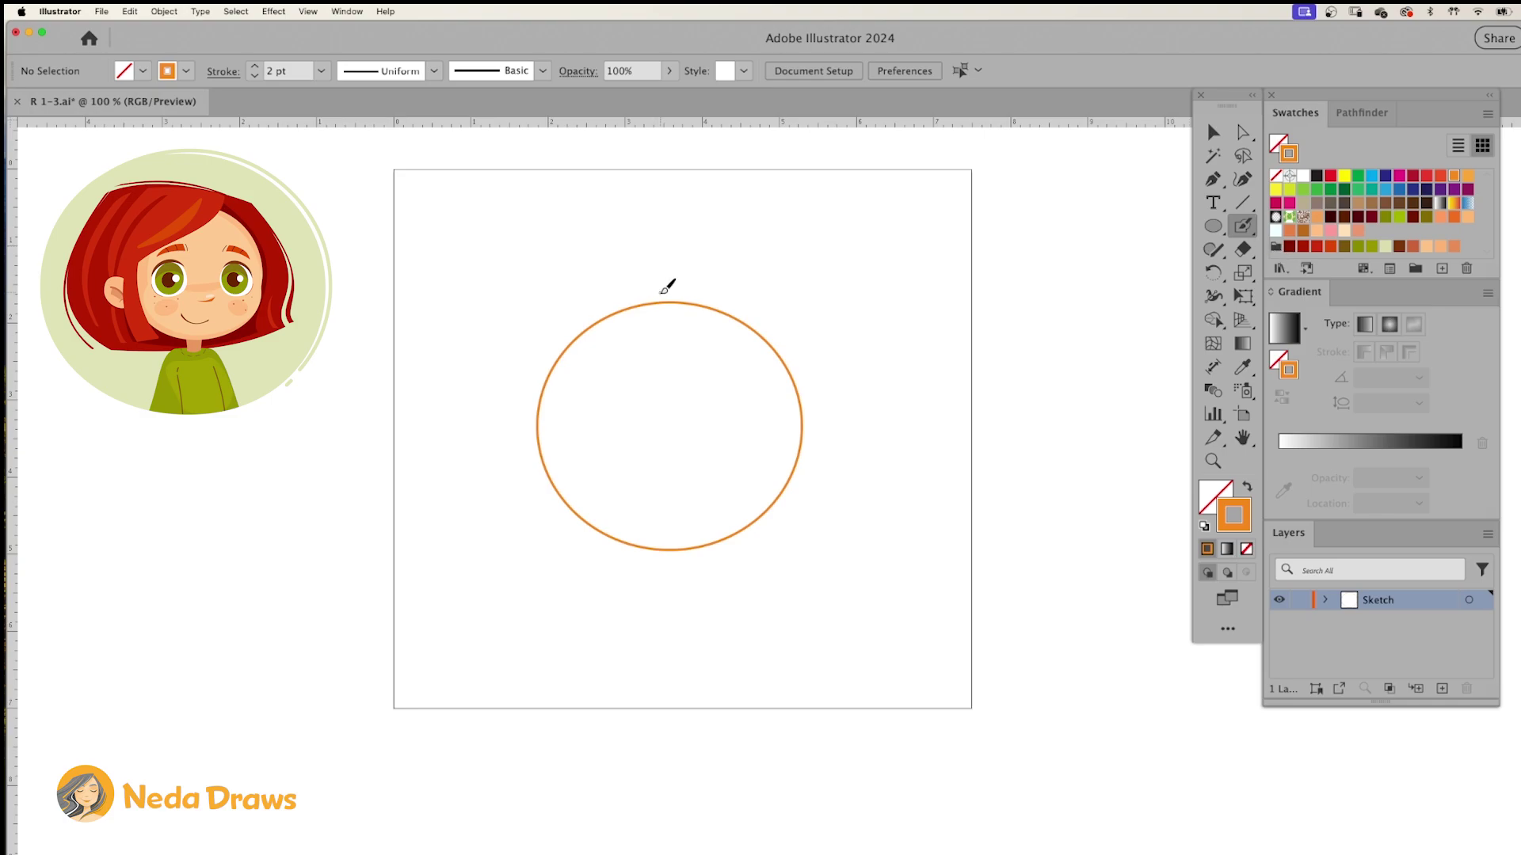
mouse_move(689, 373)
mouse_down()
mouse_move(697, 457)
mouse_move(674, 567)
mouse_up()
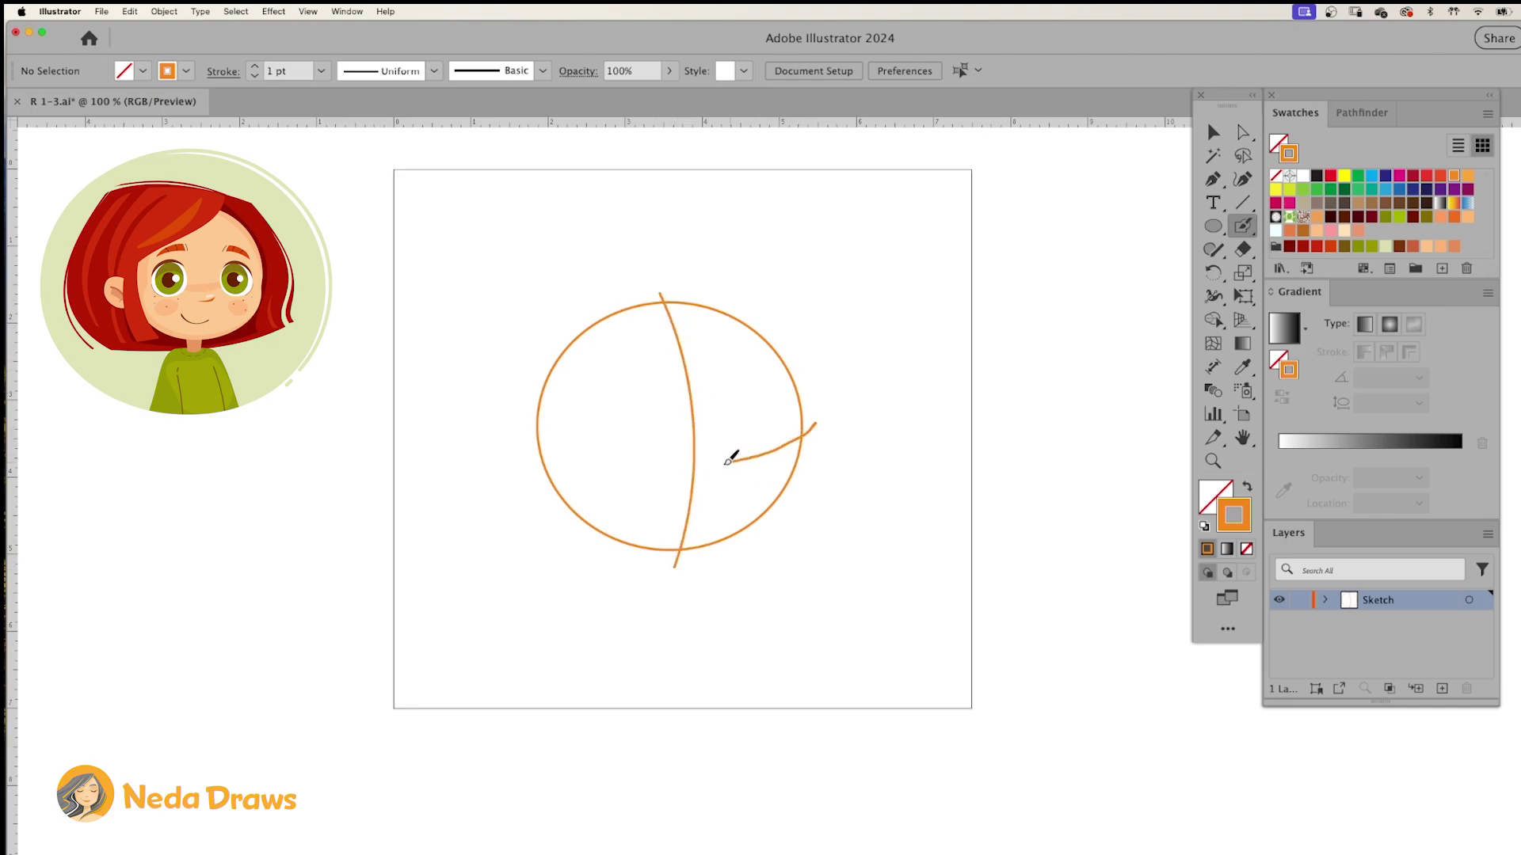
key(v)
click(753, 459)
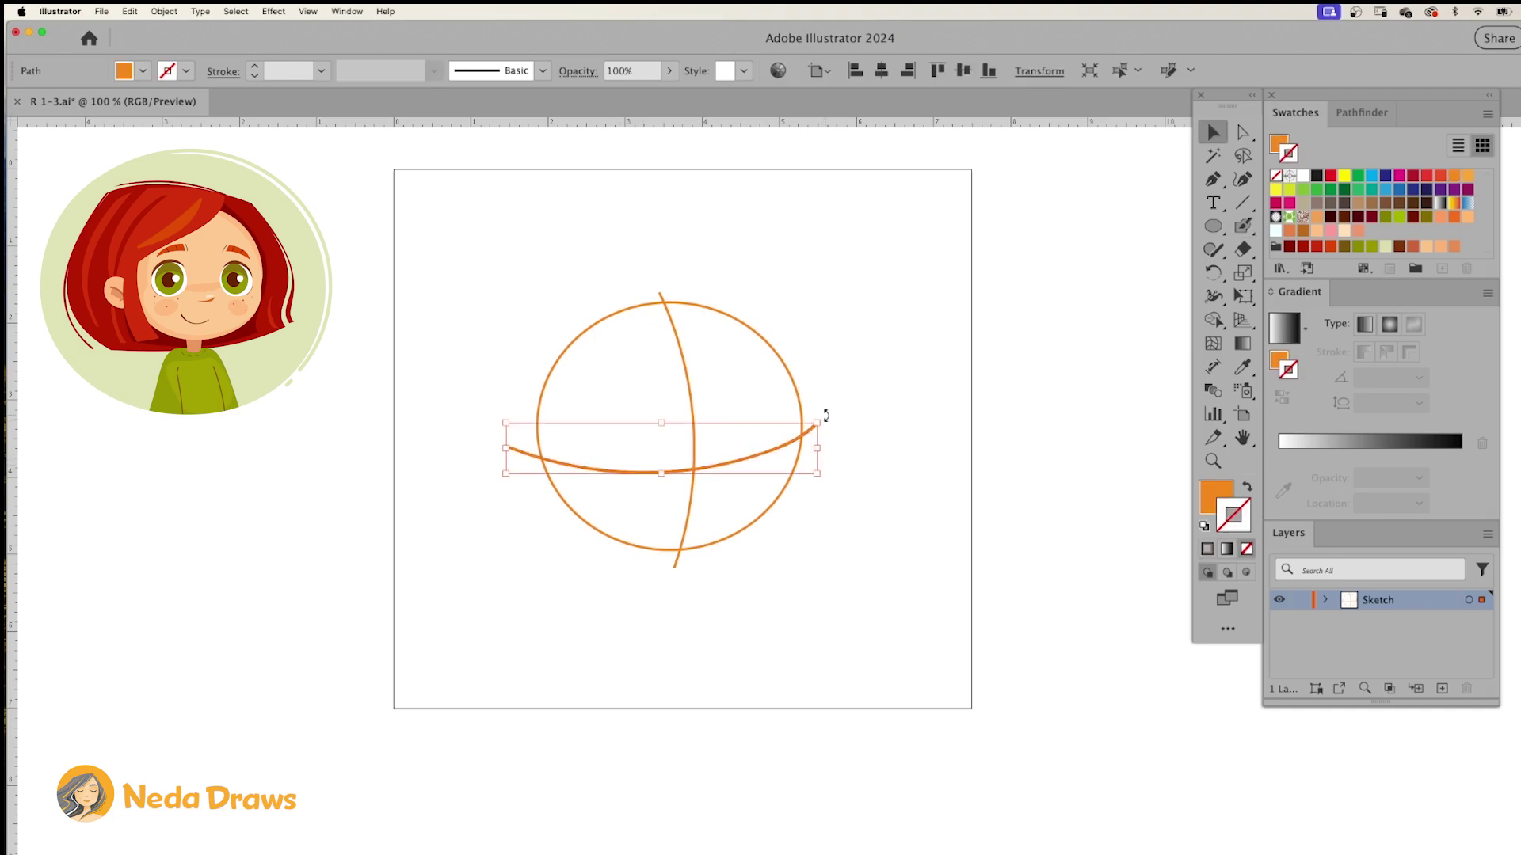
drag(825, 414, 832, 432)
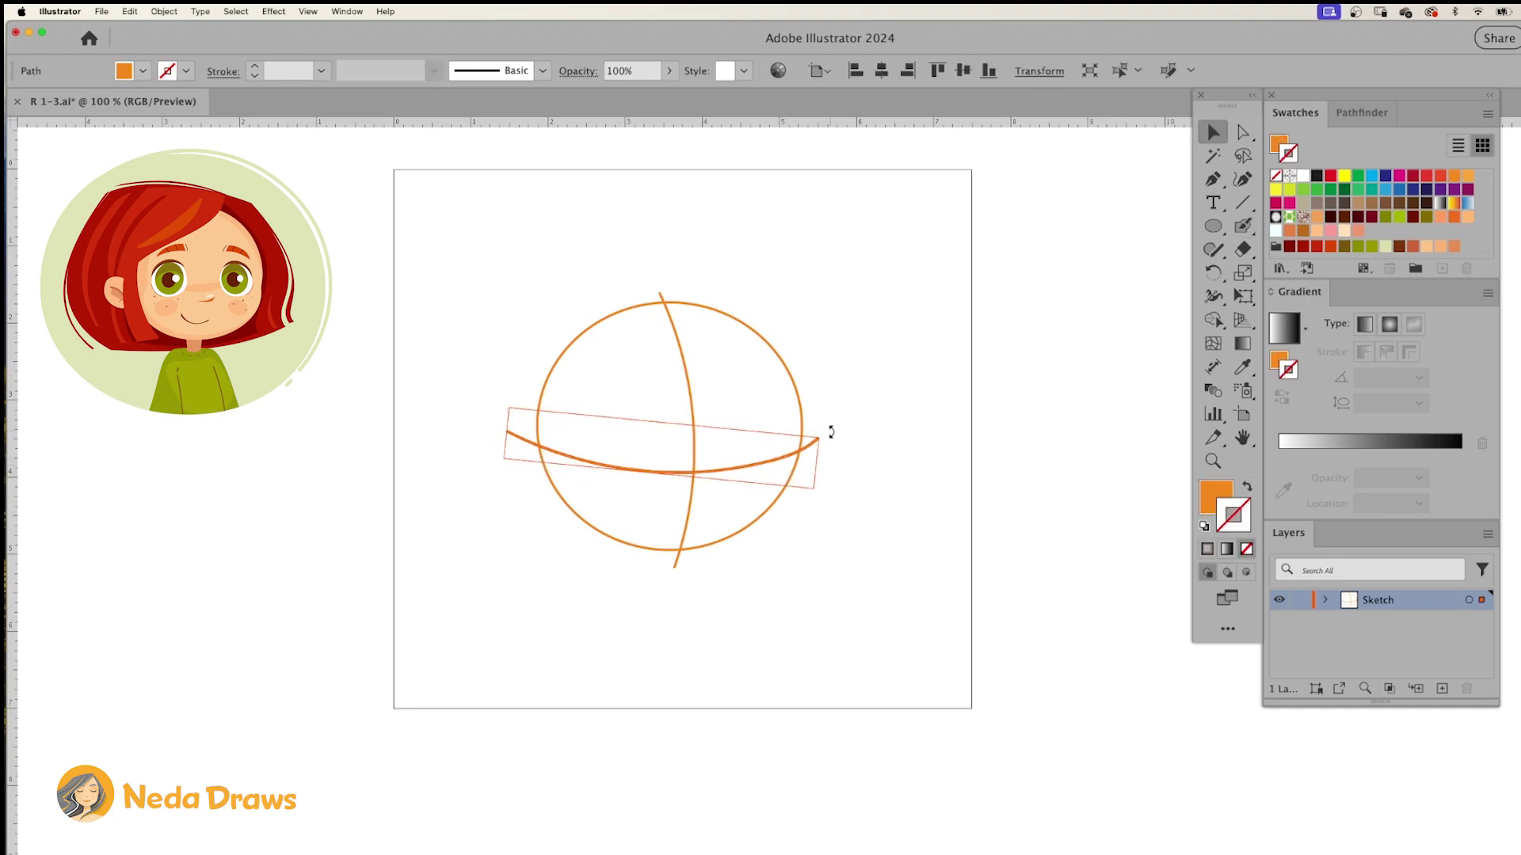
key(super+shift+a)
- Draw an eye as two concentric grey-brown circles above the horizontal guideline, and place a slightly smaller copy on the other side of the face
key(super+equal)
key(shift+b)
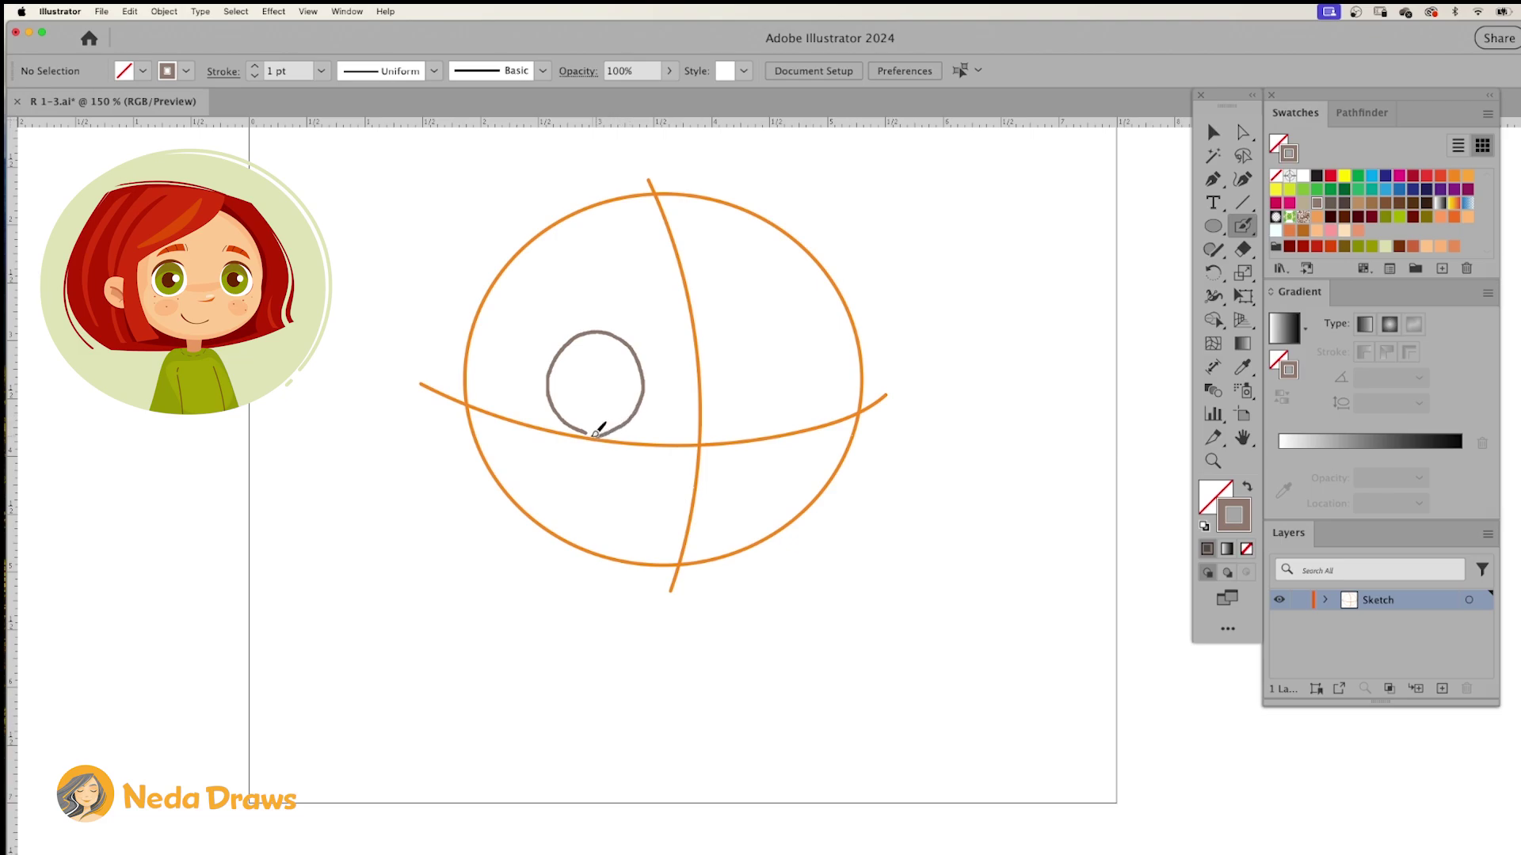
drag(596, 433, 588, 433)
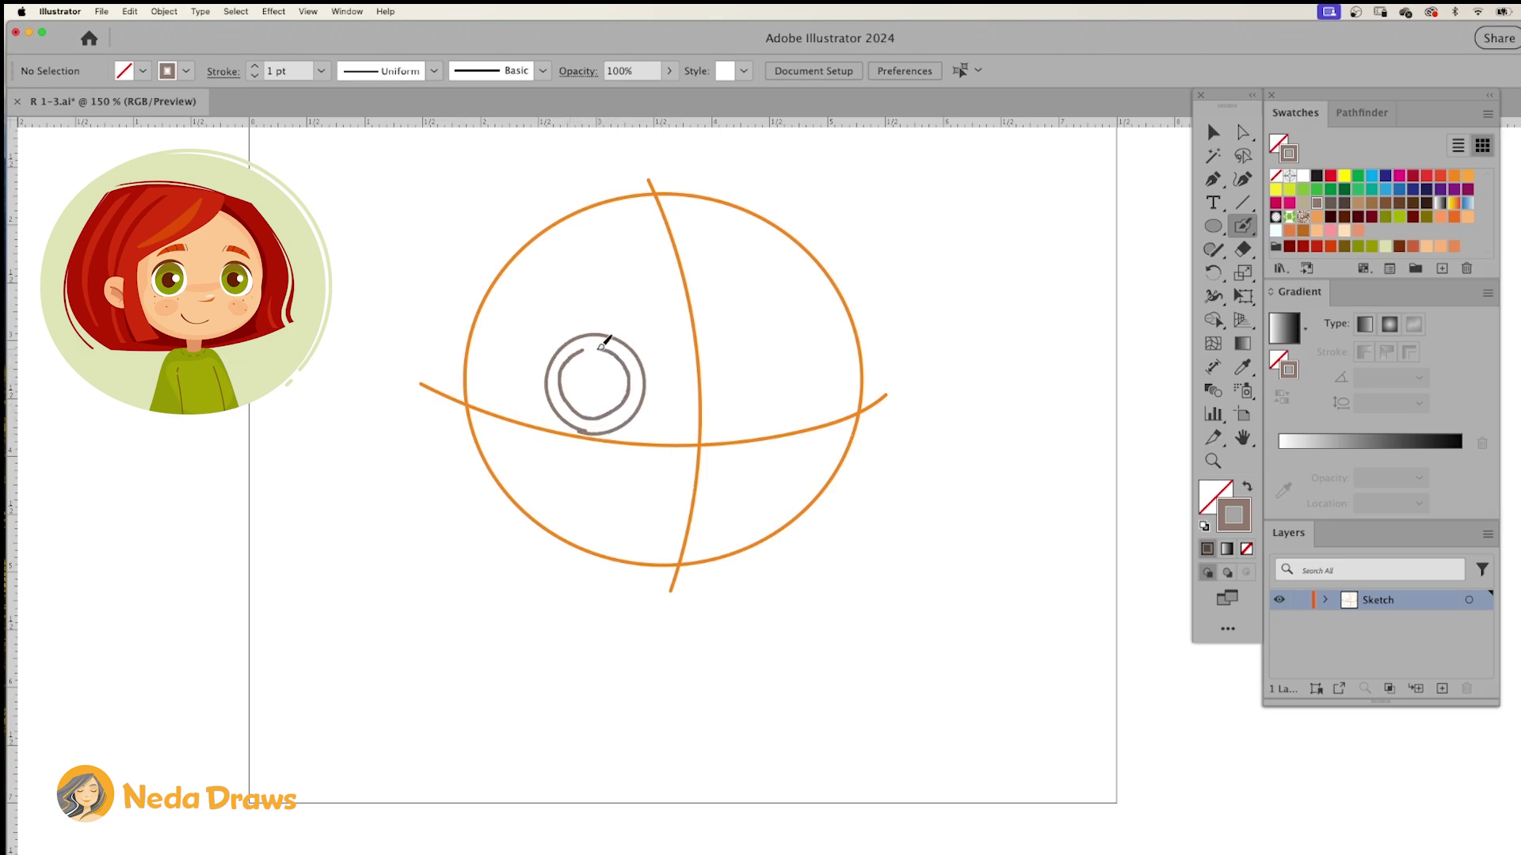
key(v)
click(599, 362)
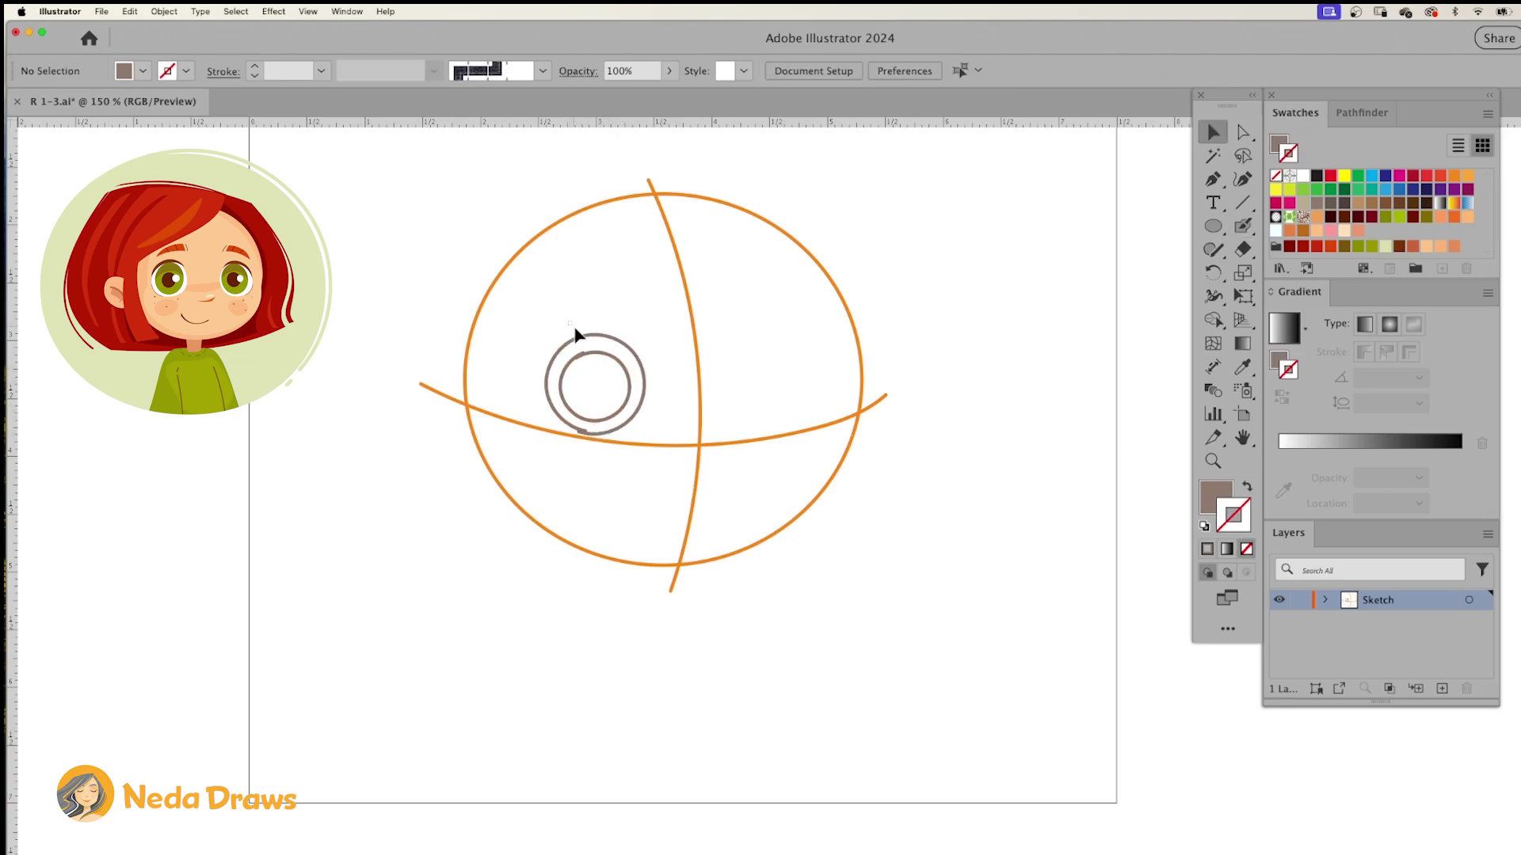
drag(617, 364, 811, 374)
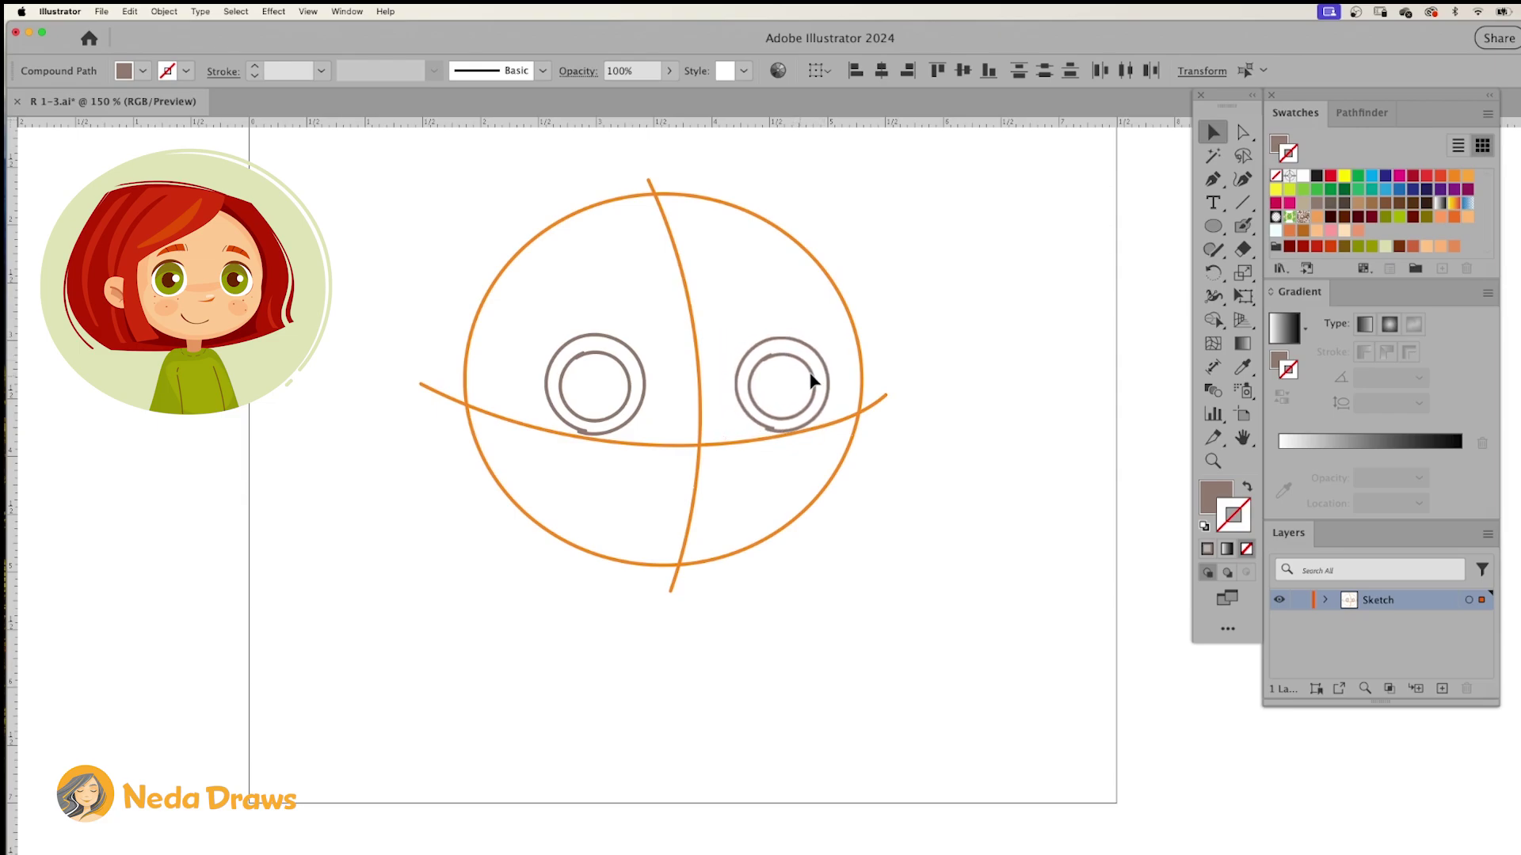
click(859, 462)
- Sketch the nose, smile and eyebrows, then the jawline along the head ellipse and an ear on its side
key(n)
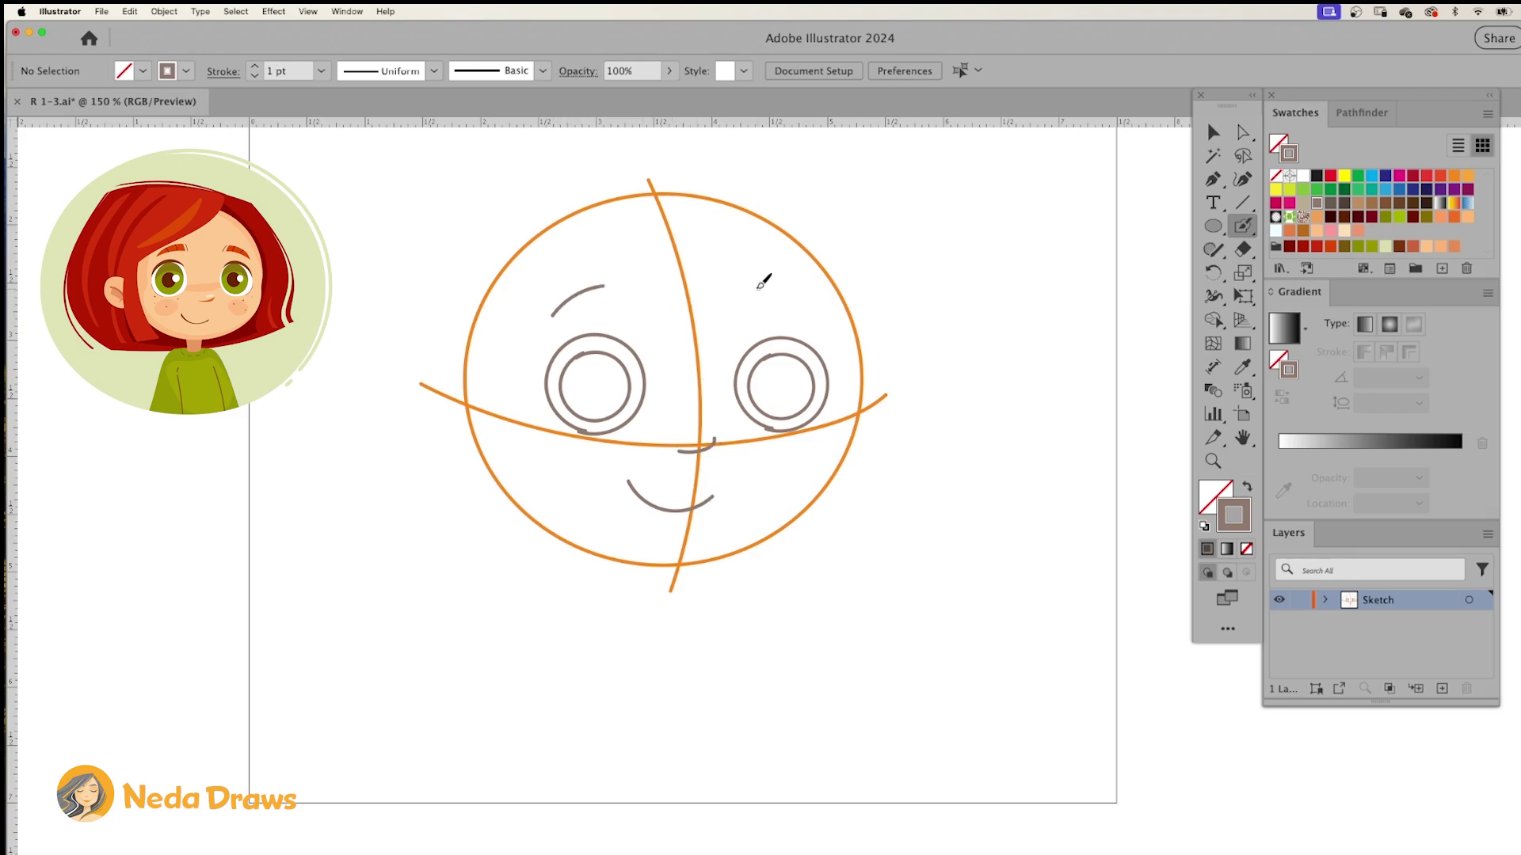
mouse_move(858, 450)
mouse_down()
mouse_move(724, 556)
mouse_move(672, 565)
mouse_up()
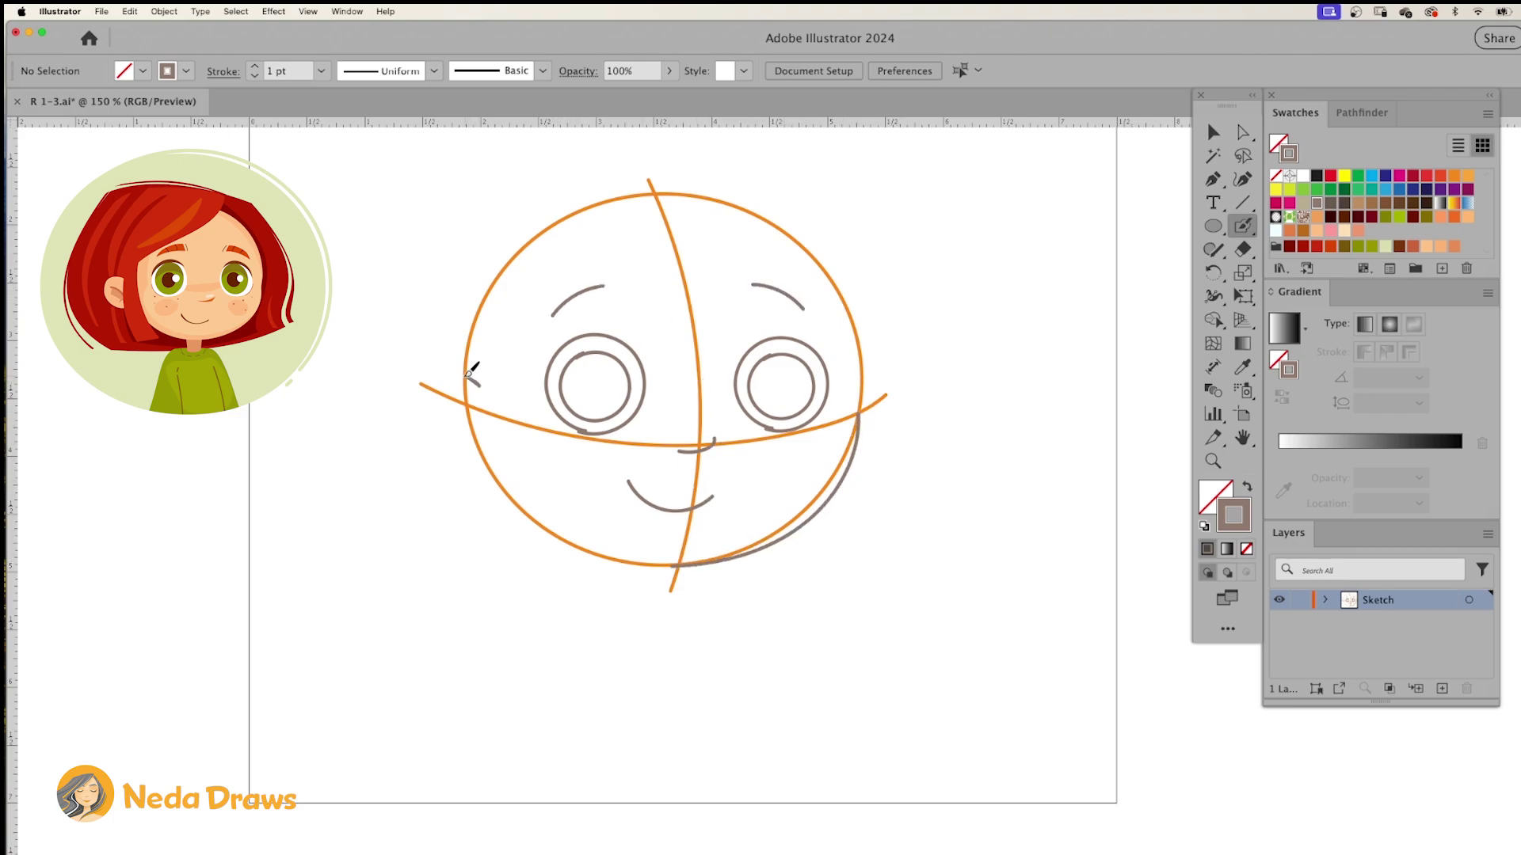
drag(498, 441, 485, 466)
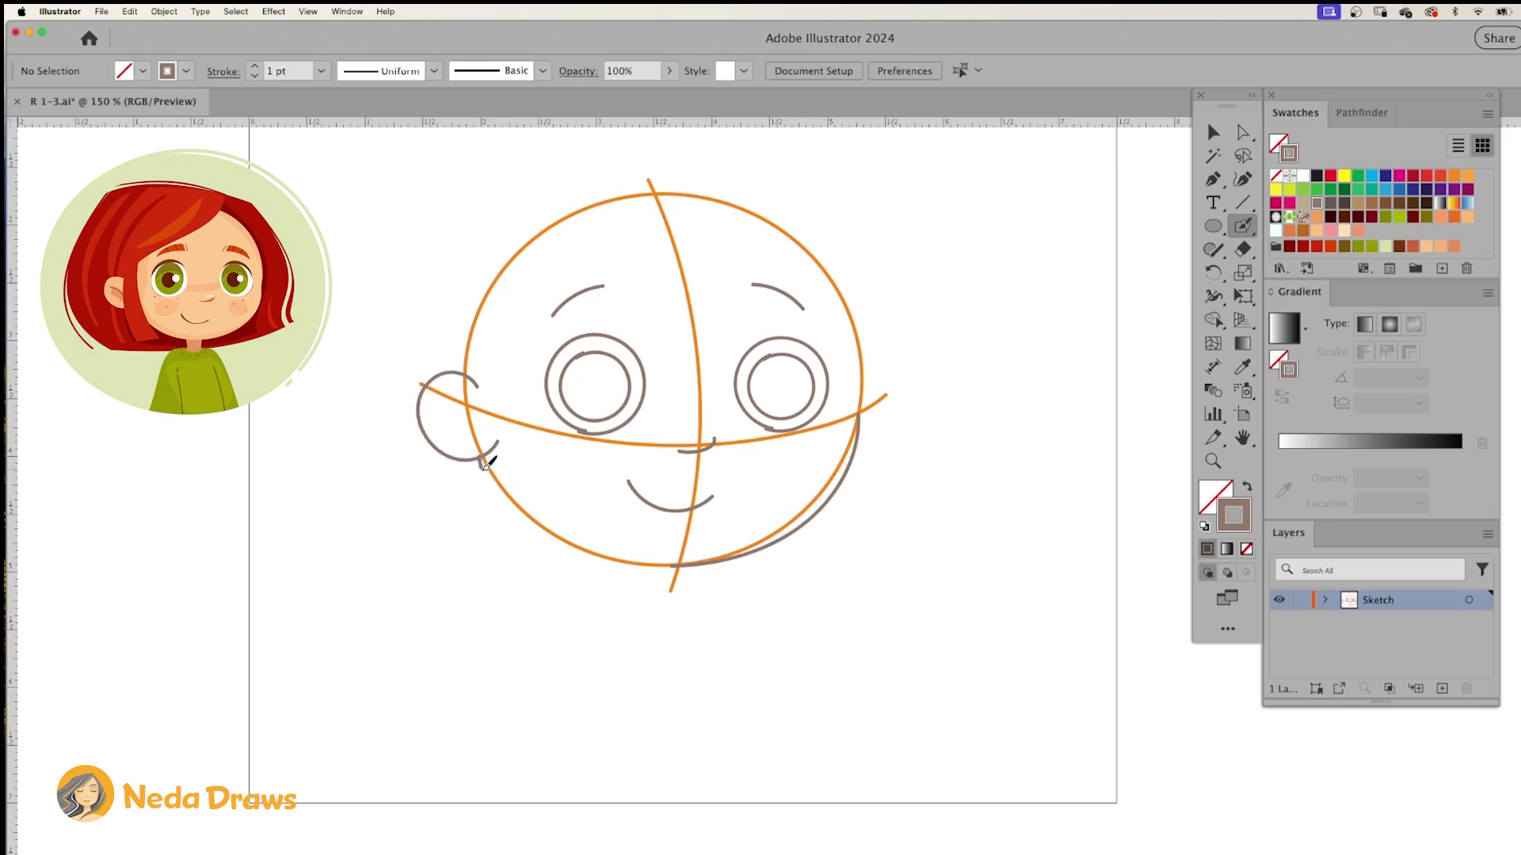
drag(622, 559, 672, 564)
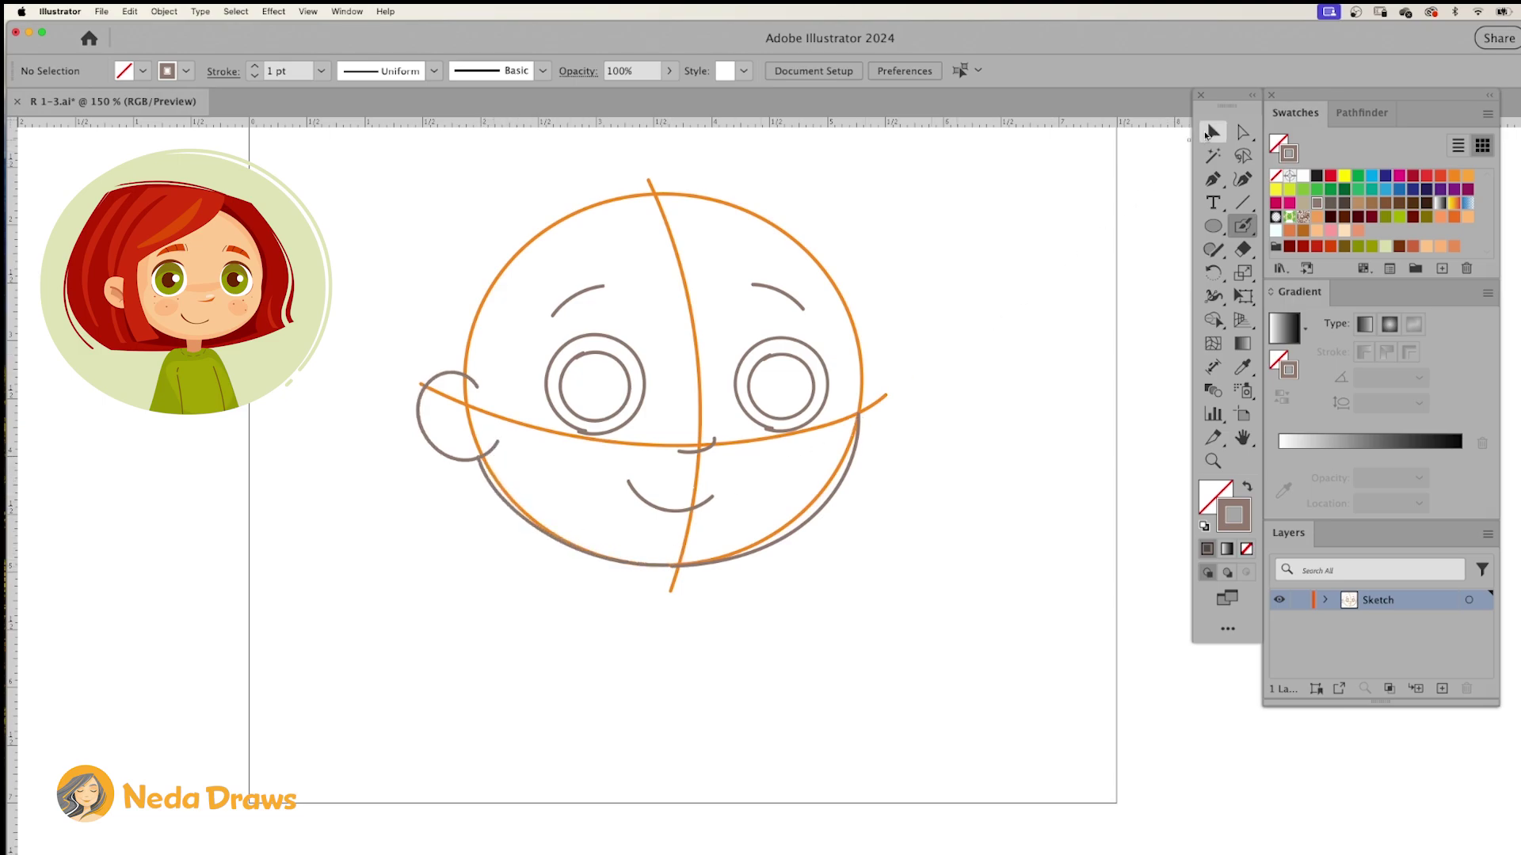
- Delete the vertical and horizontal orange guidelines crossing the face
click(1209, 133)
click(700, 380)
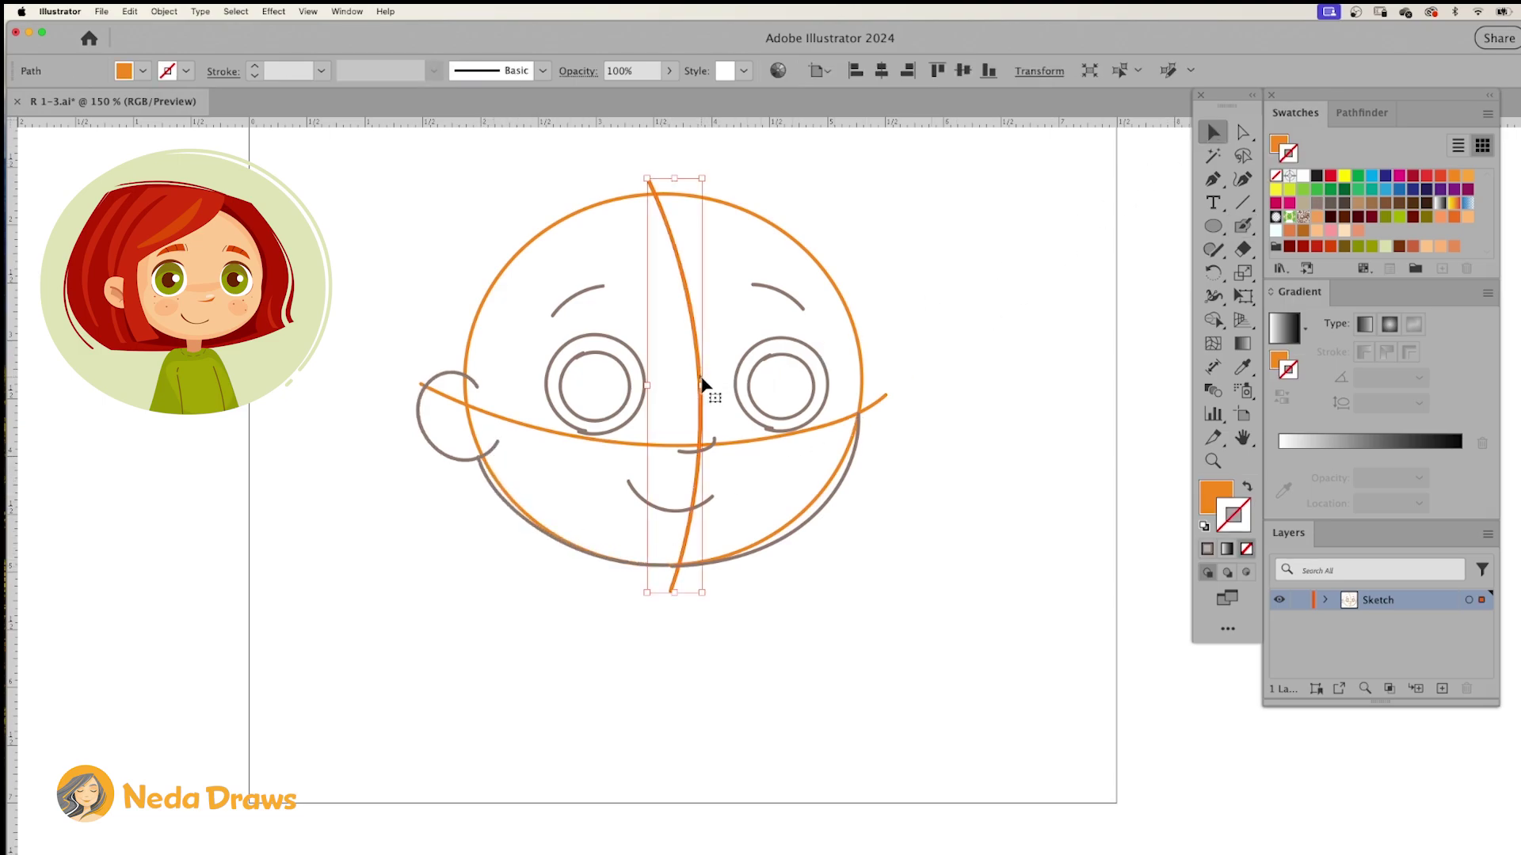
key(Delete)
click(750, 436)
key(Delete)
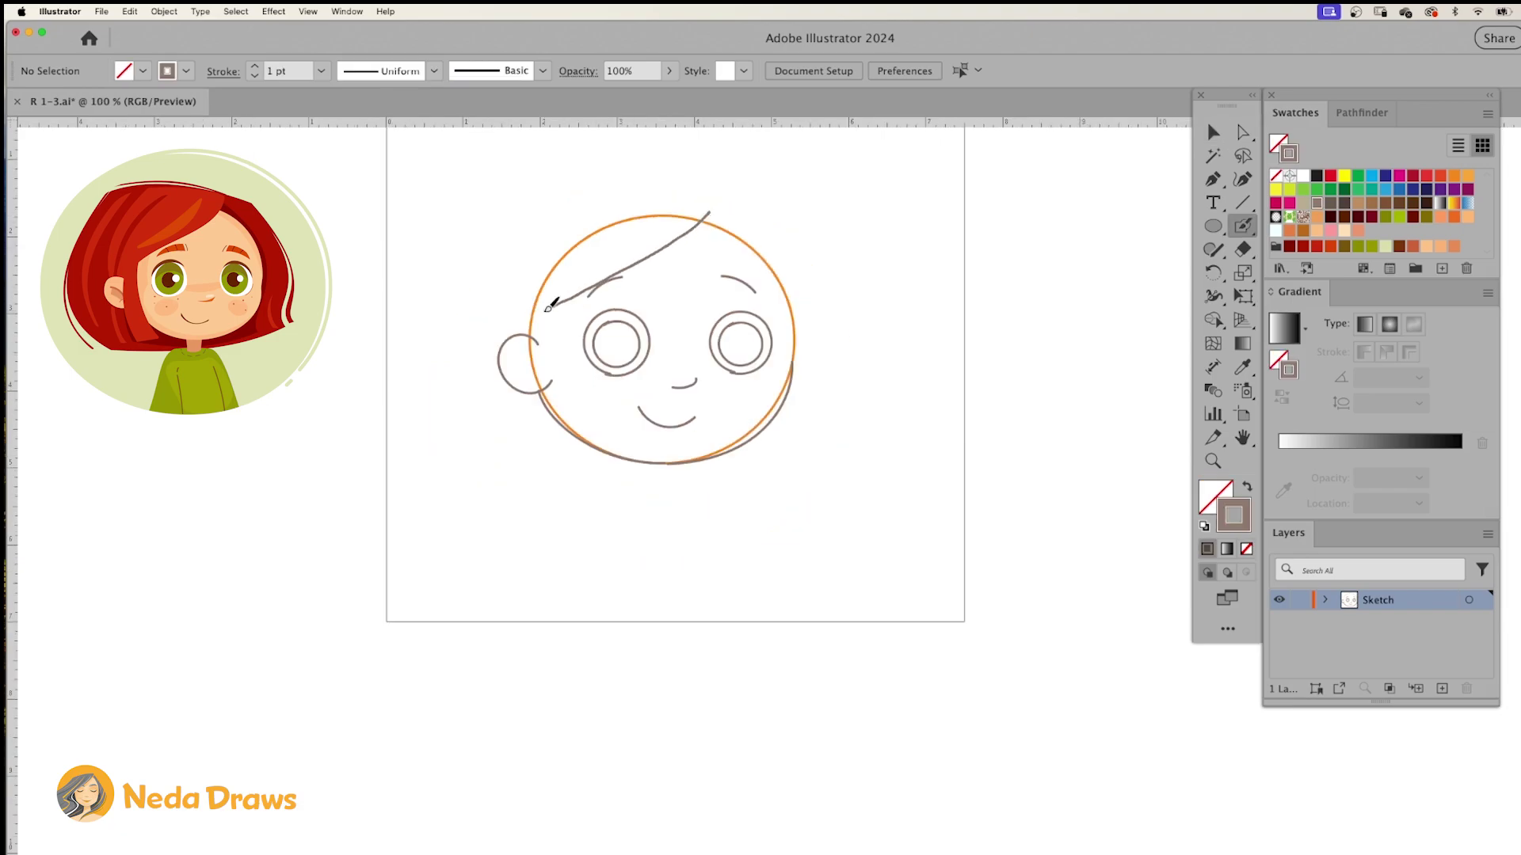
- Sketch the slanted fringe over the forehead and the outer outline of the chin-length bob hairstyle
drag(548, 308, 538, 314)
mouse_move(710, 211)
mouse_down()
mouse_move(804, 343)
mouse_move(792, 352)
mouse_up()
drag(749, 199, 510, 207)
mouse_move(504, 214)
mouse_down()
mouse_move(471, 294)
mouse_move(533, 458)
mouse_up()
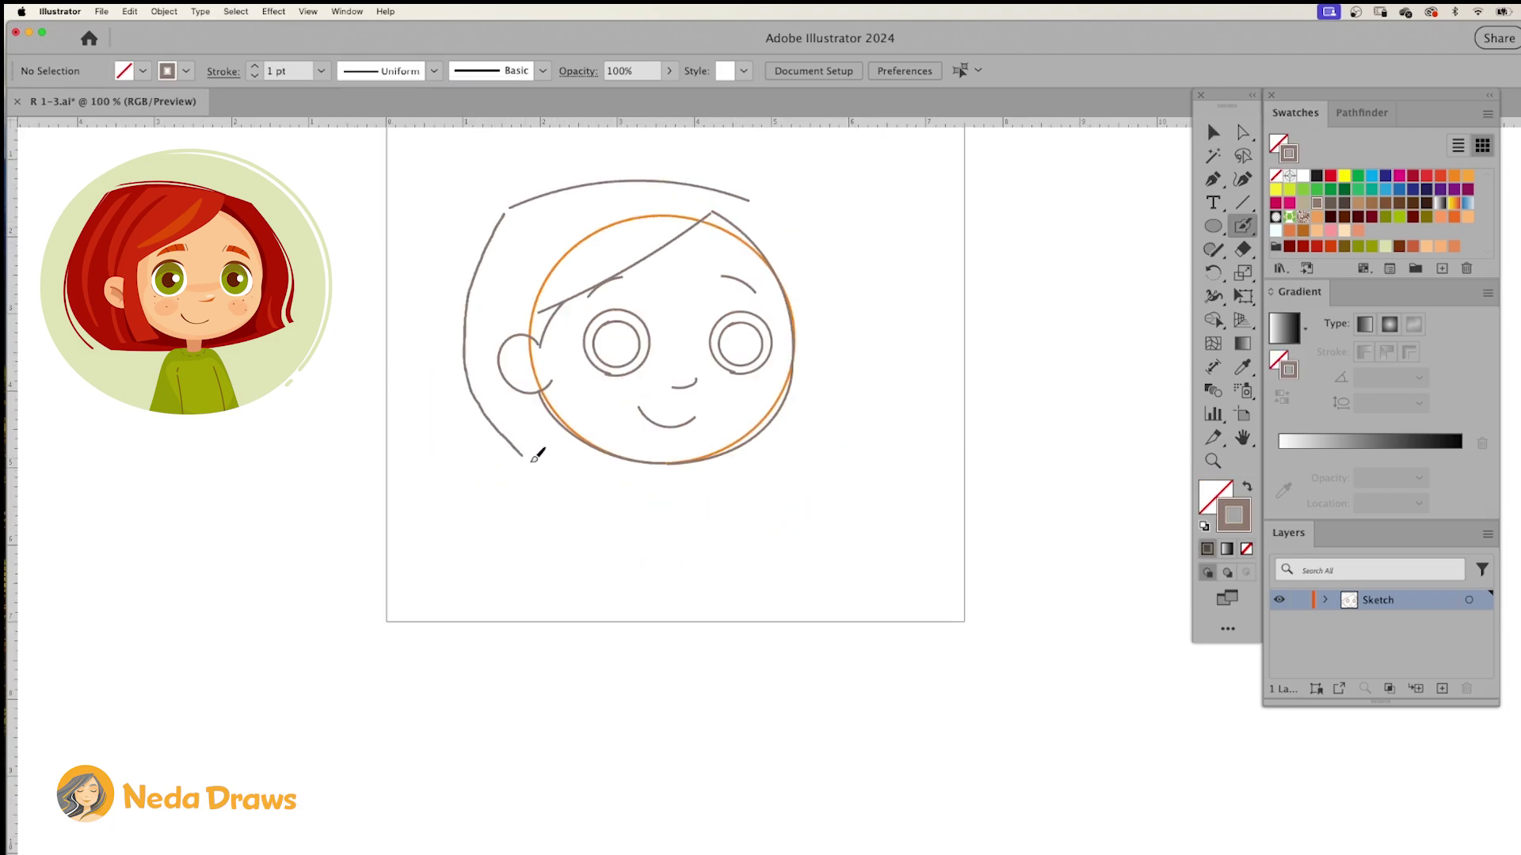
mouse_move(756, 200)
mouse_down()
mouse_move(824, 453)
mouse_move(511, 478)
mouse_up()
- Reshape and rotate the side and lower hair outline strokes so their ends meet
key(v)
click(502, 468)
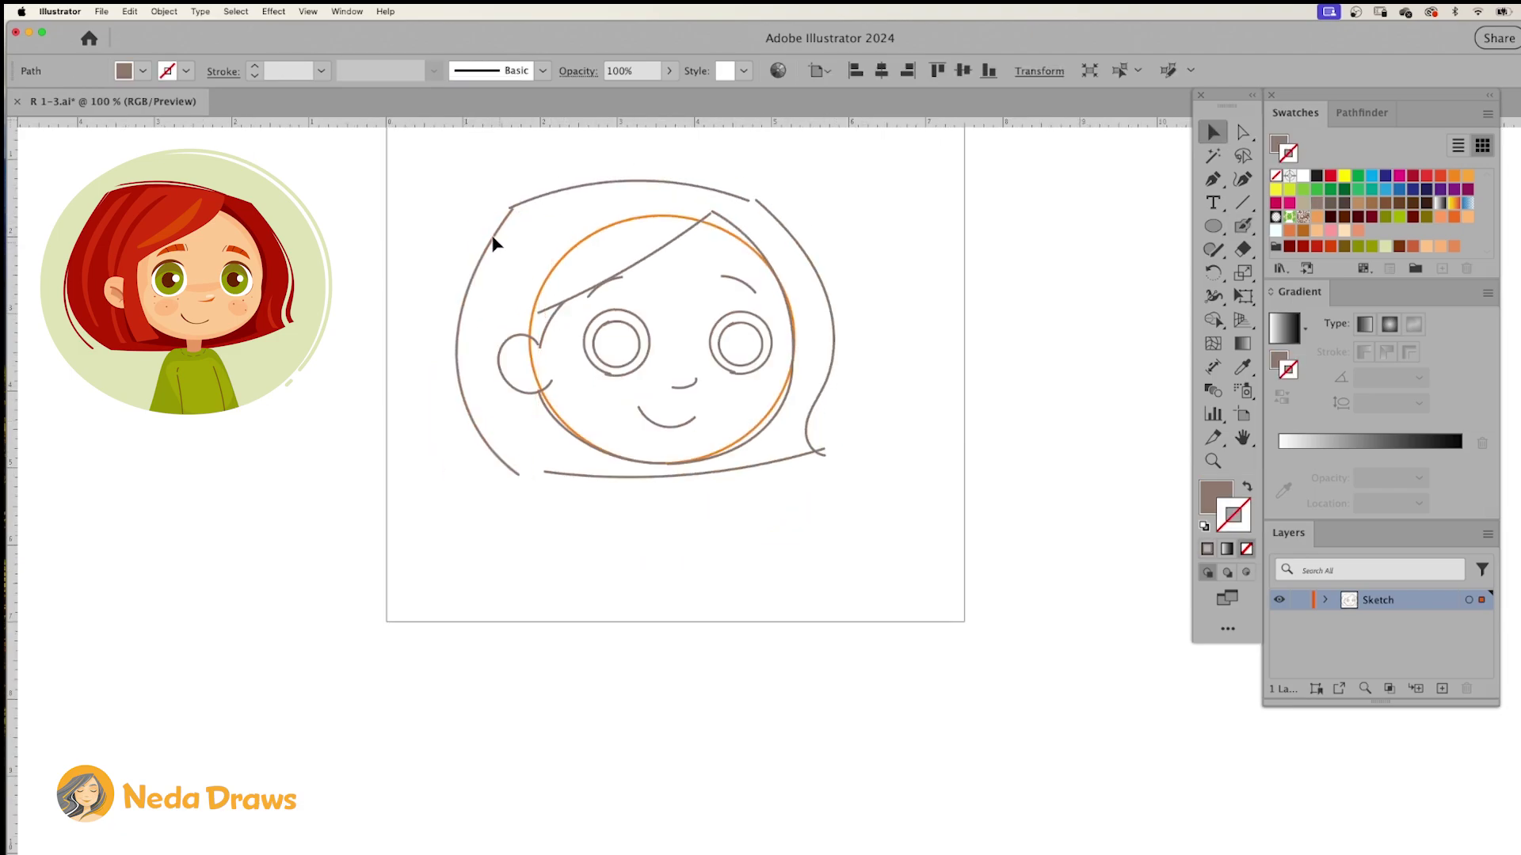
click(820, 456)
drag(823, 461, 824, 459)
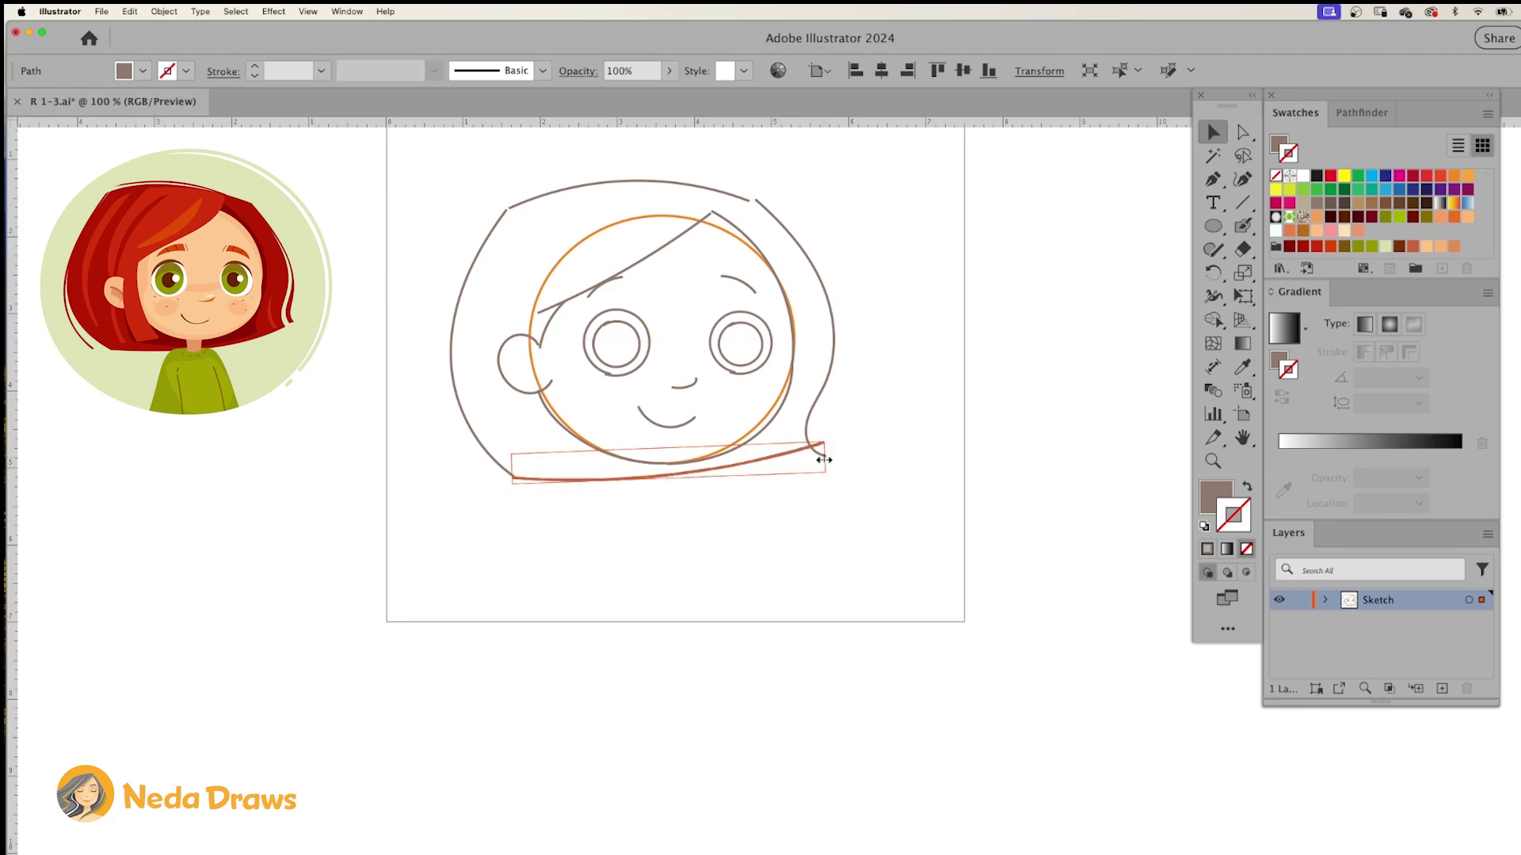
click(855, 441)
- Sketch the neck with its collar and the two sloping shoulder lines below the head
key(b)
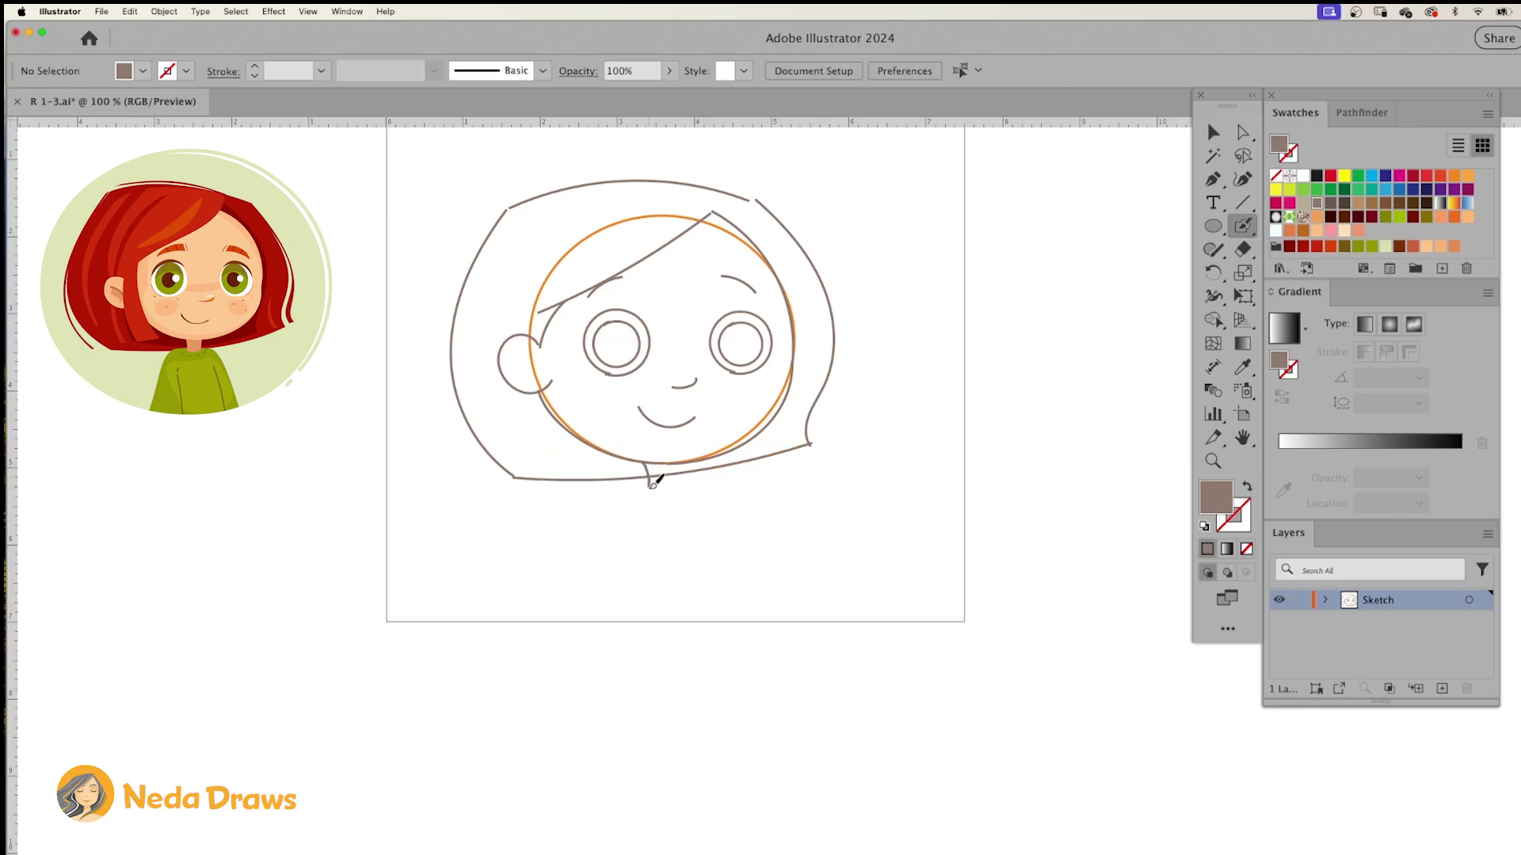
key(shift+x)
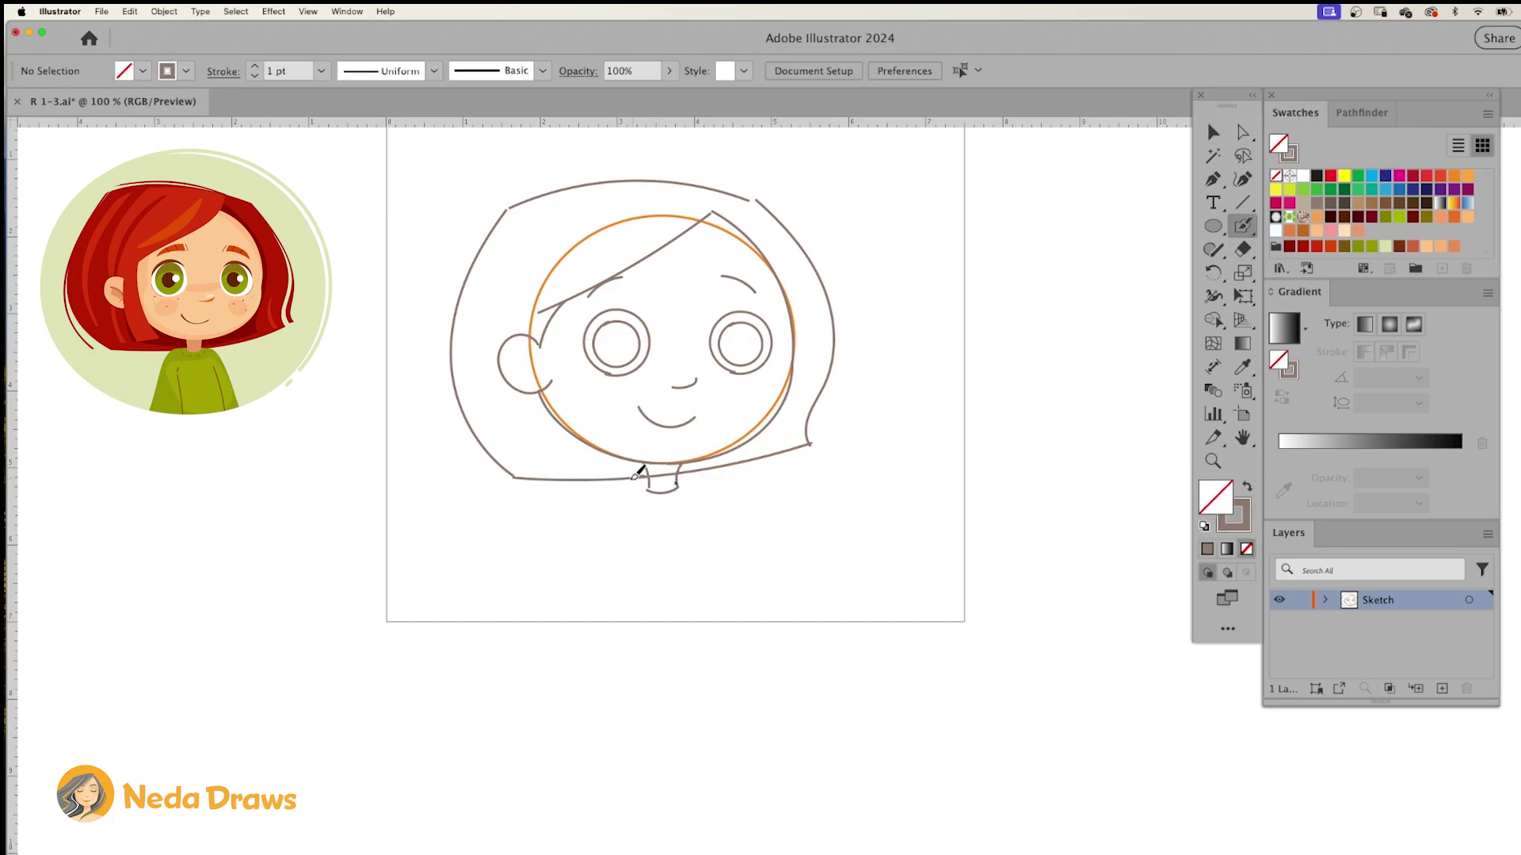
mouse_move(635, 476)
mouse_down()
mouse_move(596, 511)
mouse_move(570, 592)
mouse_up()
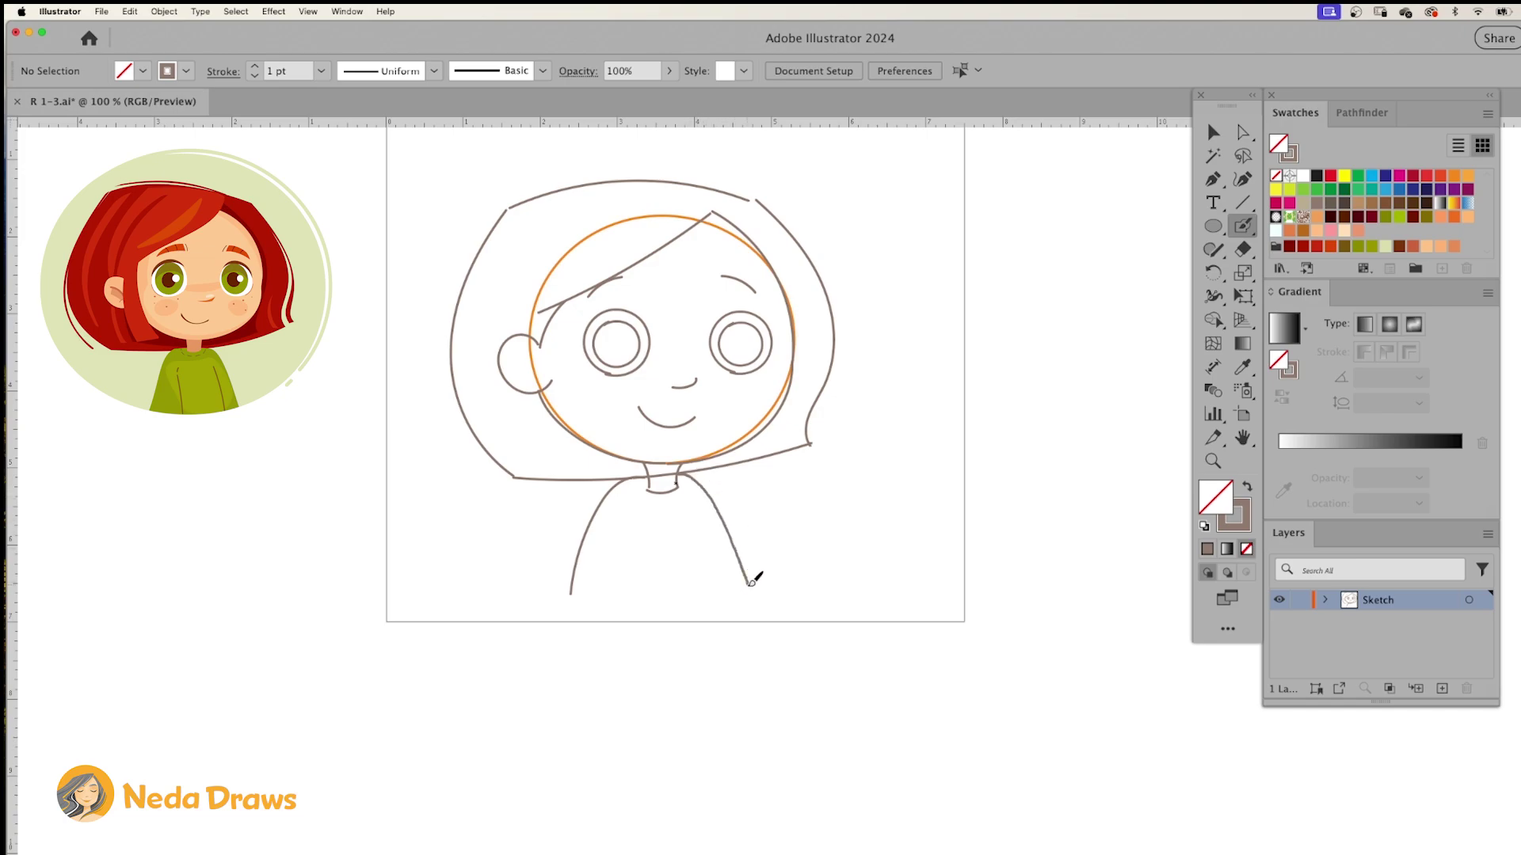
drag(751, 583, 748, 585)
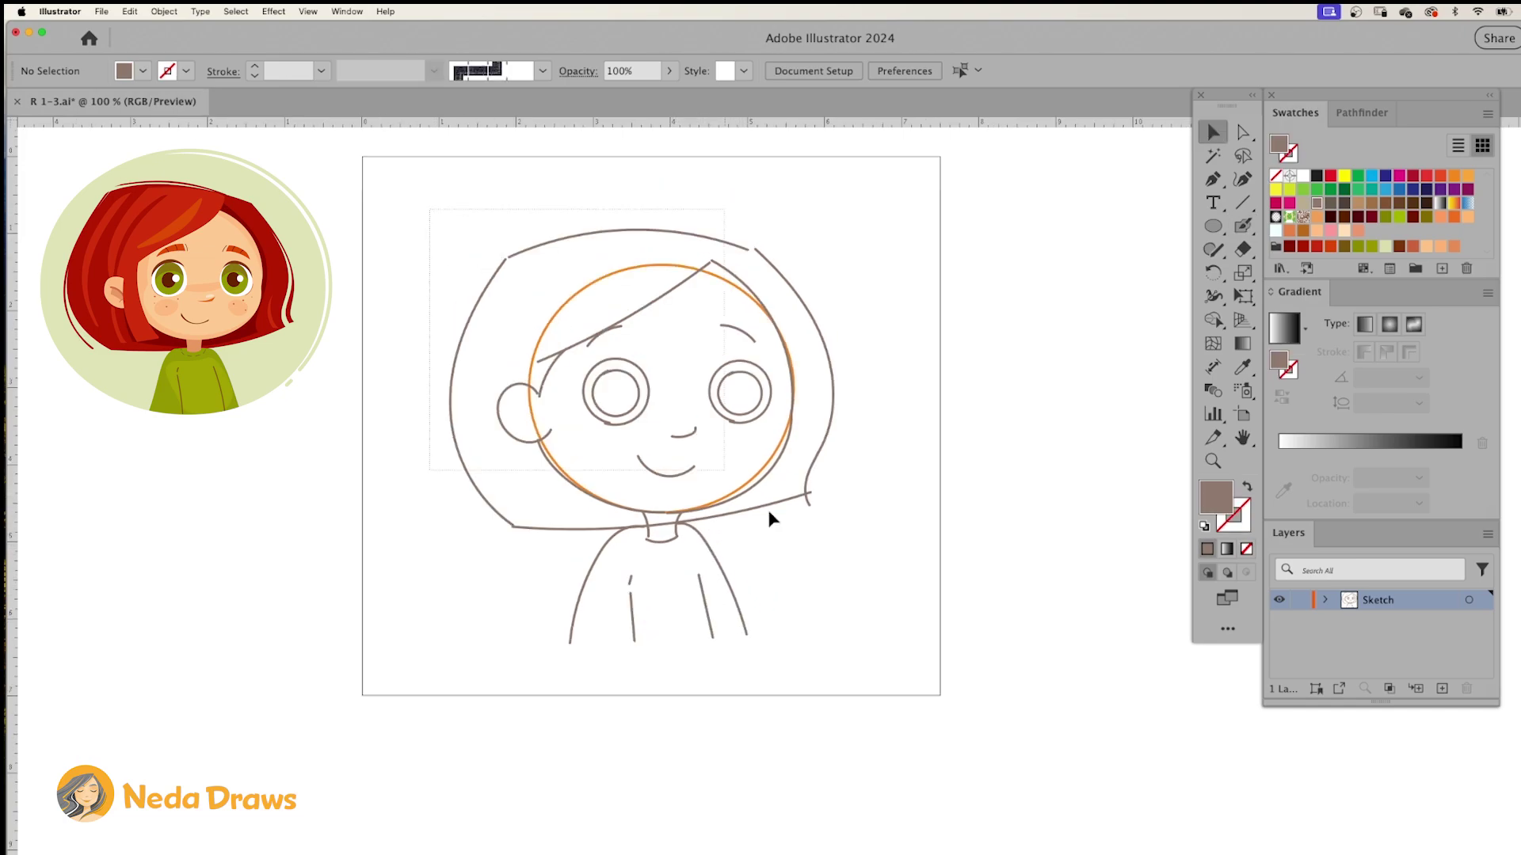
- Lower the opacity of the entire rough sketch to 25%
key(super+a)
click(669, 71)
drag(675, 93, 621, 93)
click(630, 181)
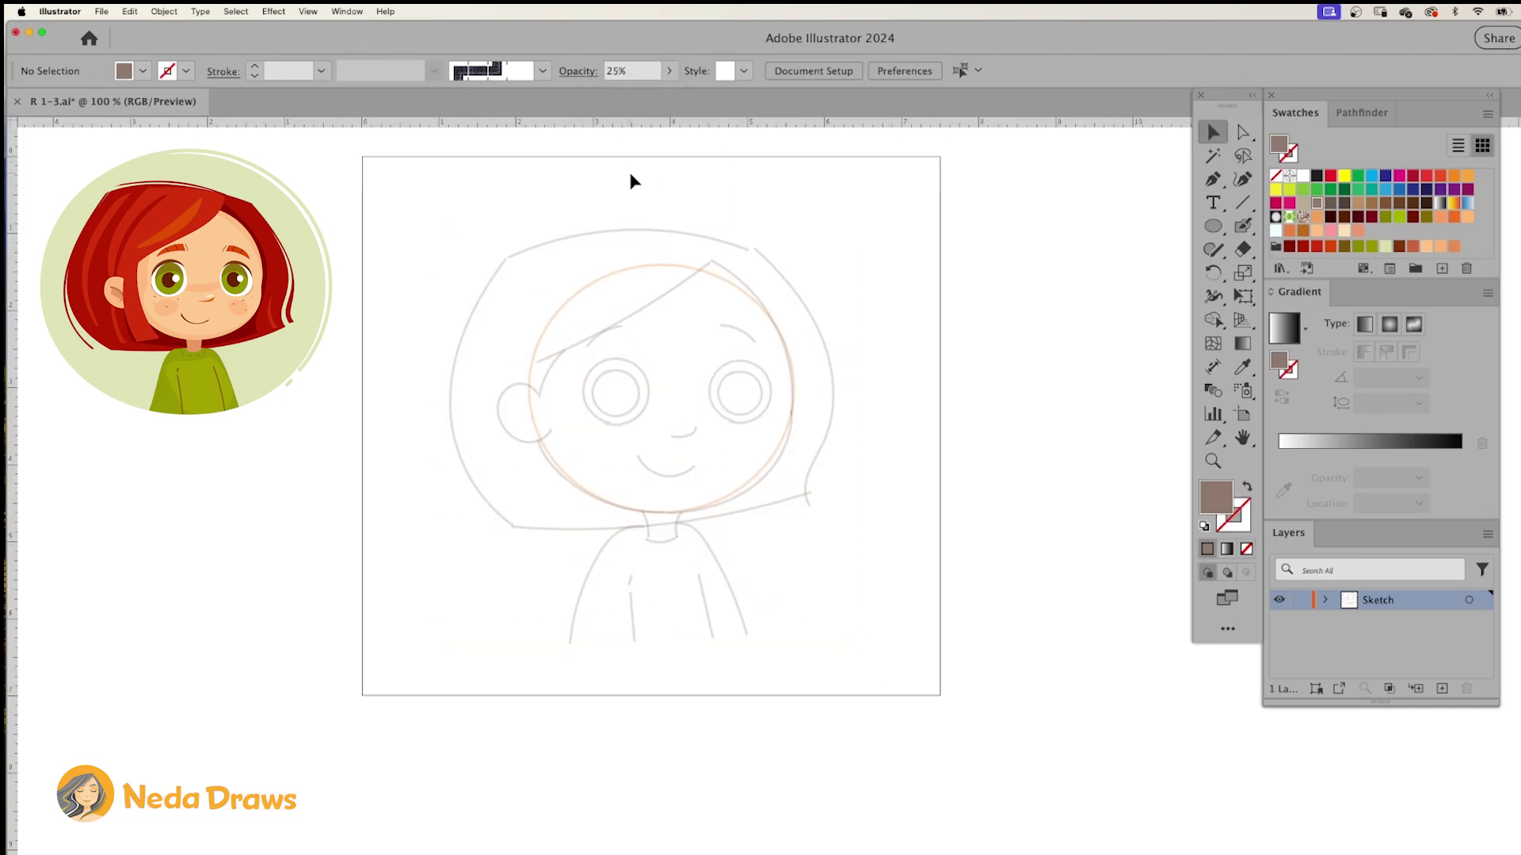
- Lock the Sketch layer and add a new layer named Sketch 2 above it
click(1300, 600)
click(1442, 688)
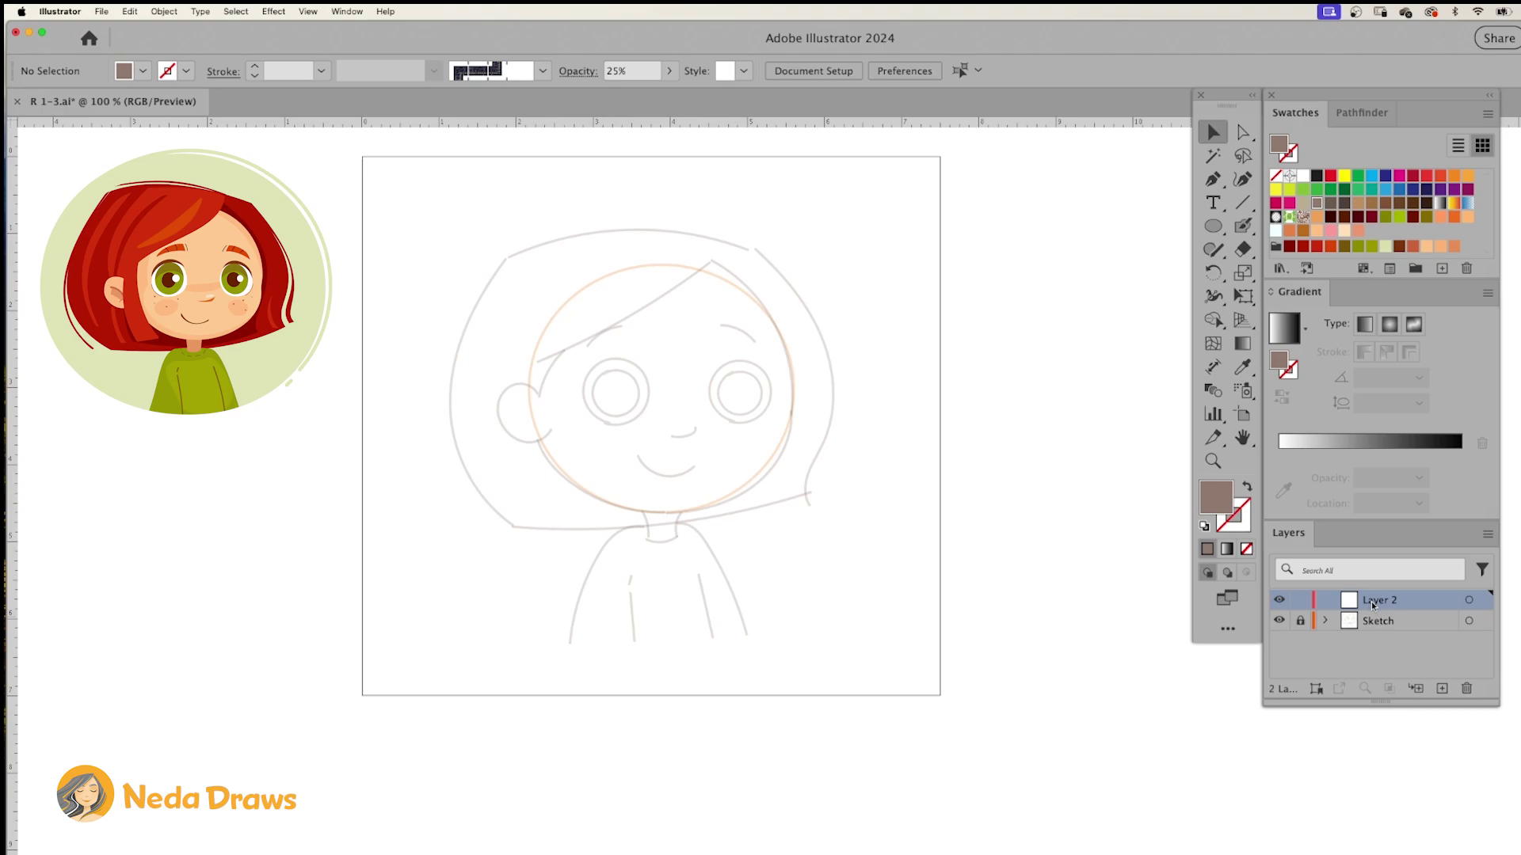
double_click(1372, 603)
text(Sketch 2)
key(Return)
- Draw thick upper eyelid arcs and circular irises over both faded eyes on the Sketch 2 layer
key(n)
key(shift+x)
drag(642, 363, 592, 387)
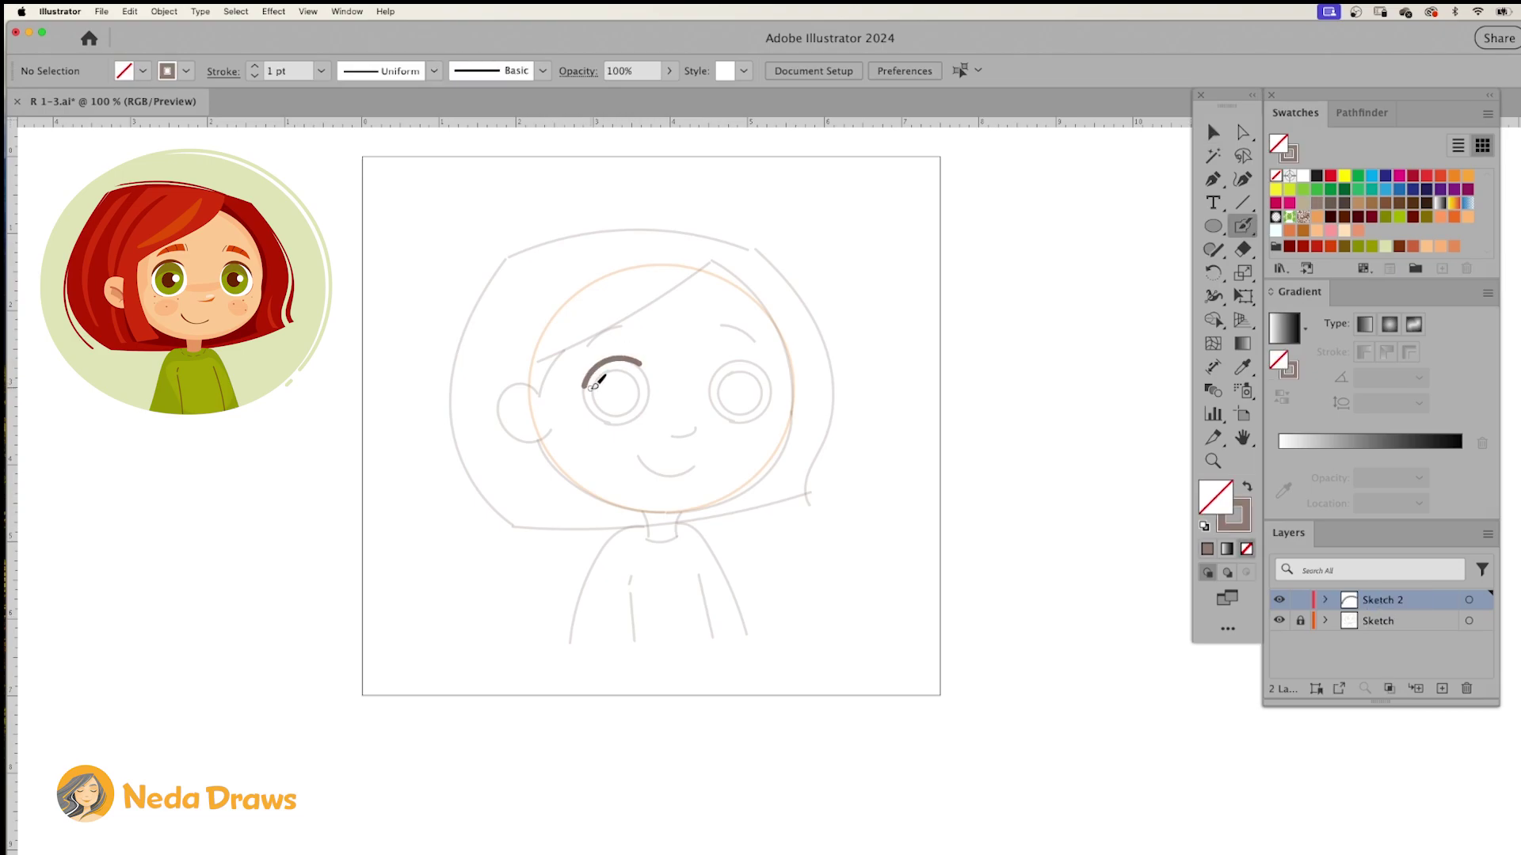
drag(723, 364, 772, 389)
mouse_move(615, 369)
mouse_down()
mouse_move(597, 389)
mouse_move(633, 366)
mouse_move(781, 380)
mouse_move(808, 401)
mouse_move(806, 386)
mouse_up()
- Draw open curved pupils inside both irises, thin lower lids under the eyes, and the nose
key(super+equal)
key(v)
key(shift+super+a)
key(n)
drag(602, 340, 580, 340)
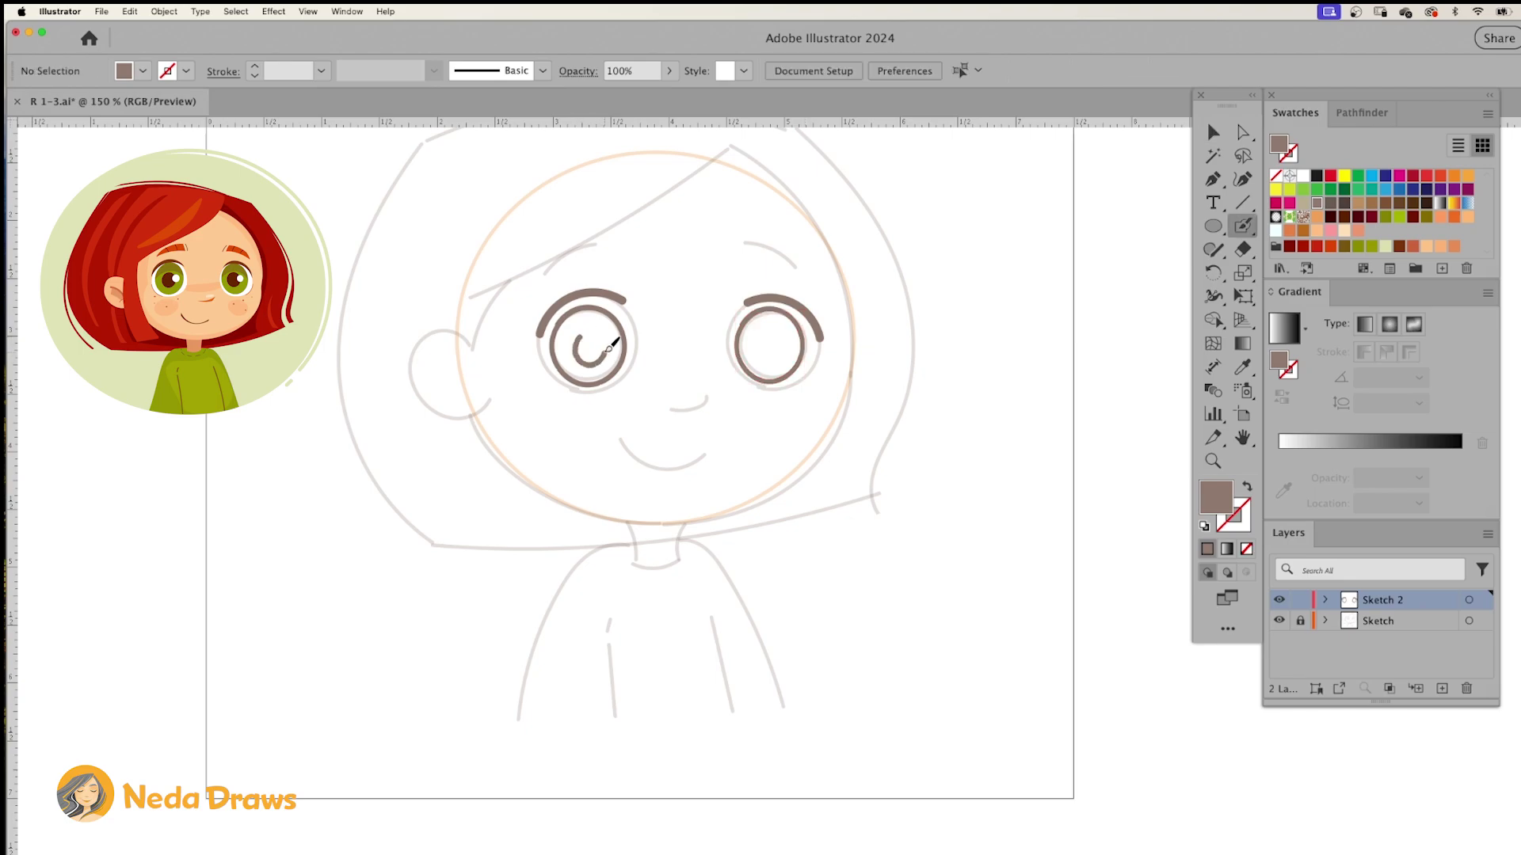
key(shift+x)
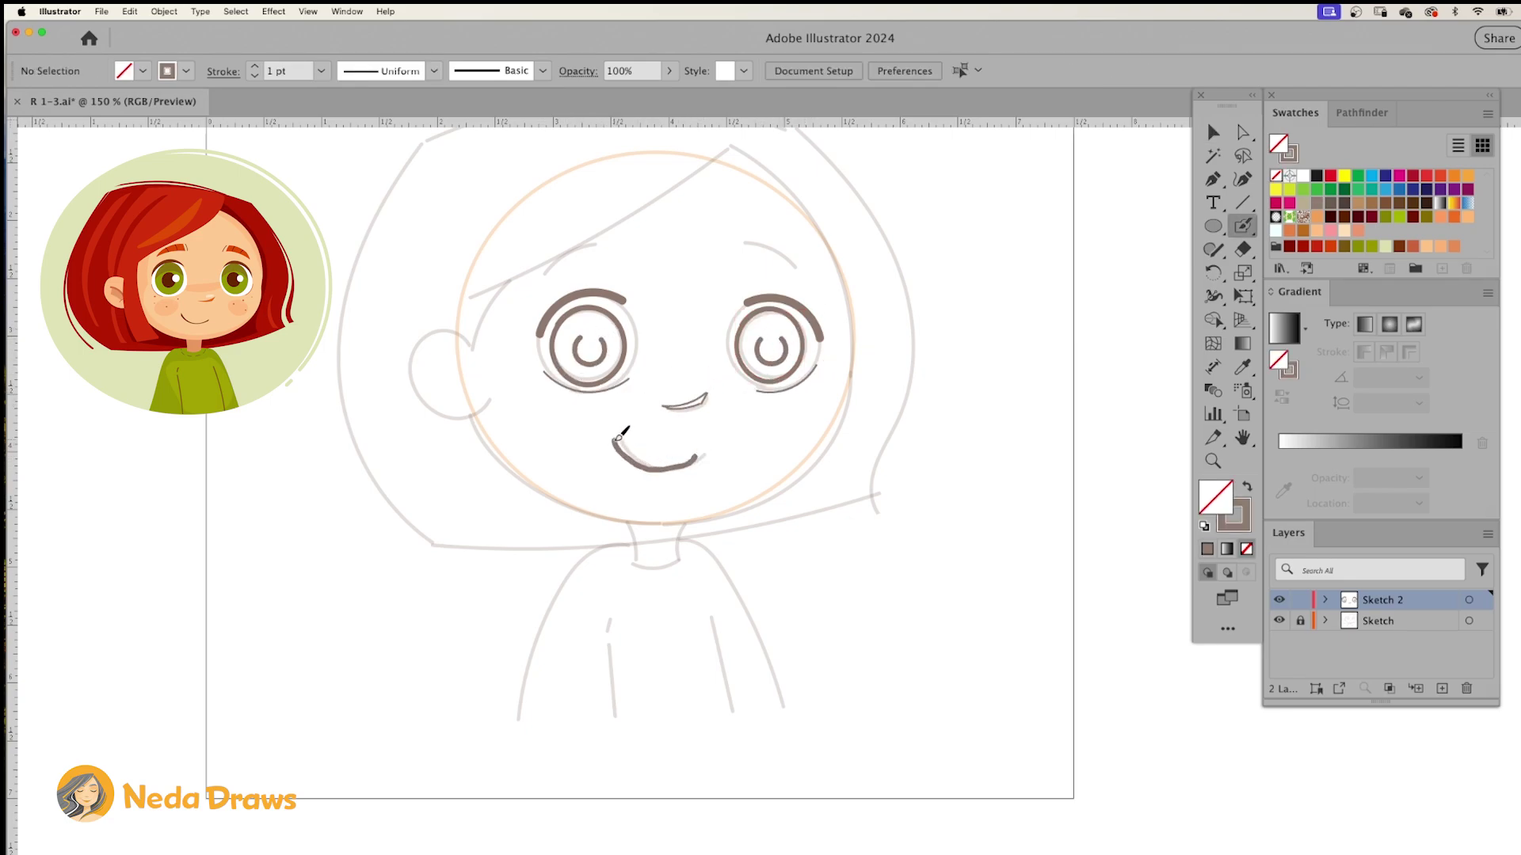
- Redraw the smile, then trace the face outline and the ear with its inner fold
drag(619, 434, 621, 440)
mouse_move(717, 158)
mouse_down()
mouse_move(844, 291)
mouse_move(847, 374)
mouse_move(795, 478)
mouse_move(663, 519)
mouse_move(534, 477)
mouse_move(482, 411)
mouse_move(421, 407)
mouse_move(473, 400)
mouse_up()
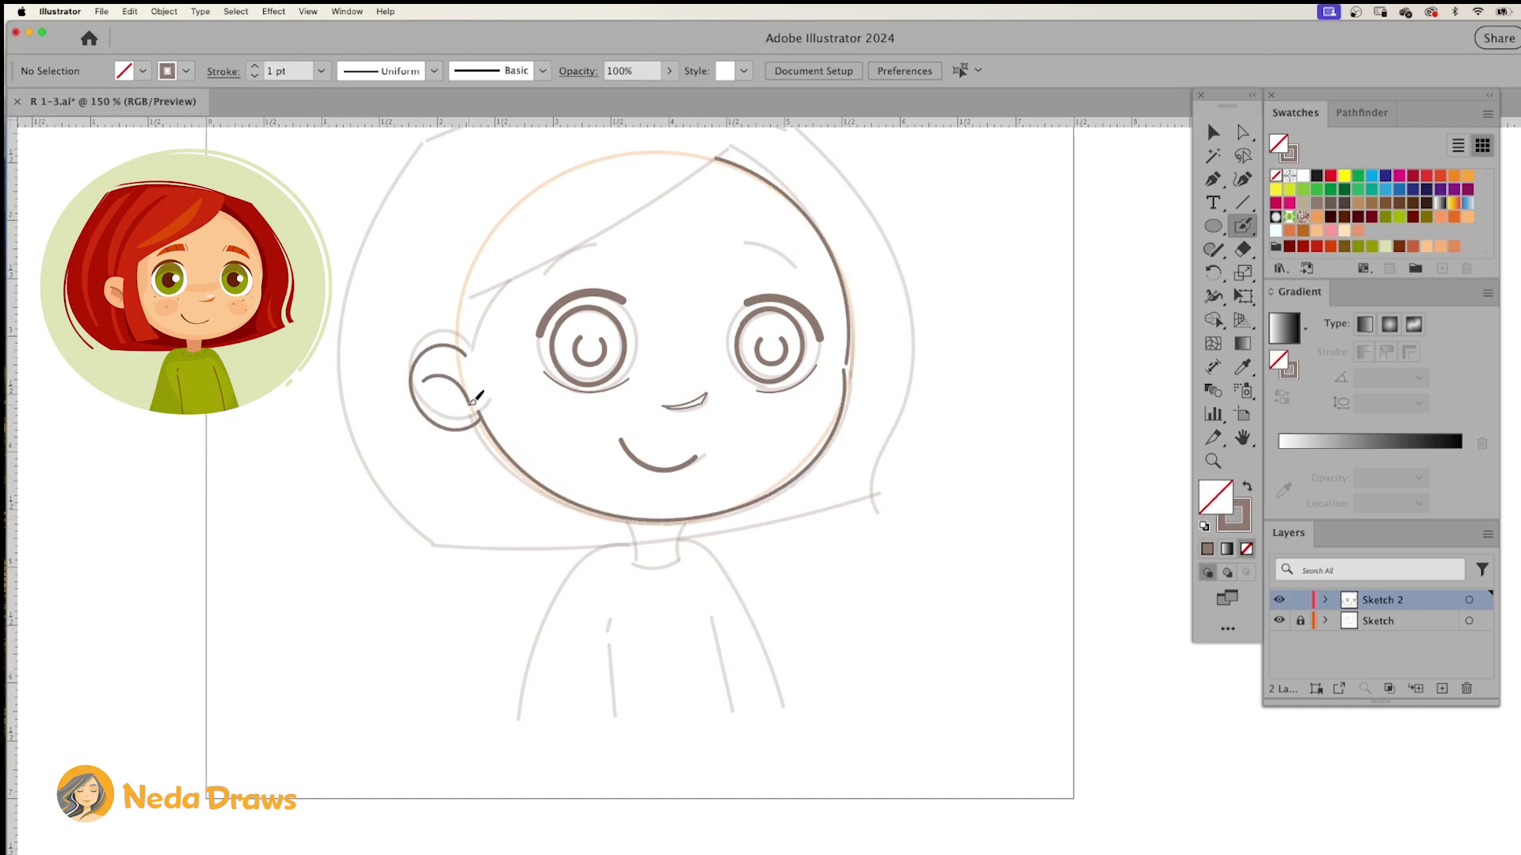
- Draw the slanted fringe and the hair strand in front of the ear, and erase the jawline crossing the strand
key(super+minus)
drag(705, 231, 555, 444)
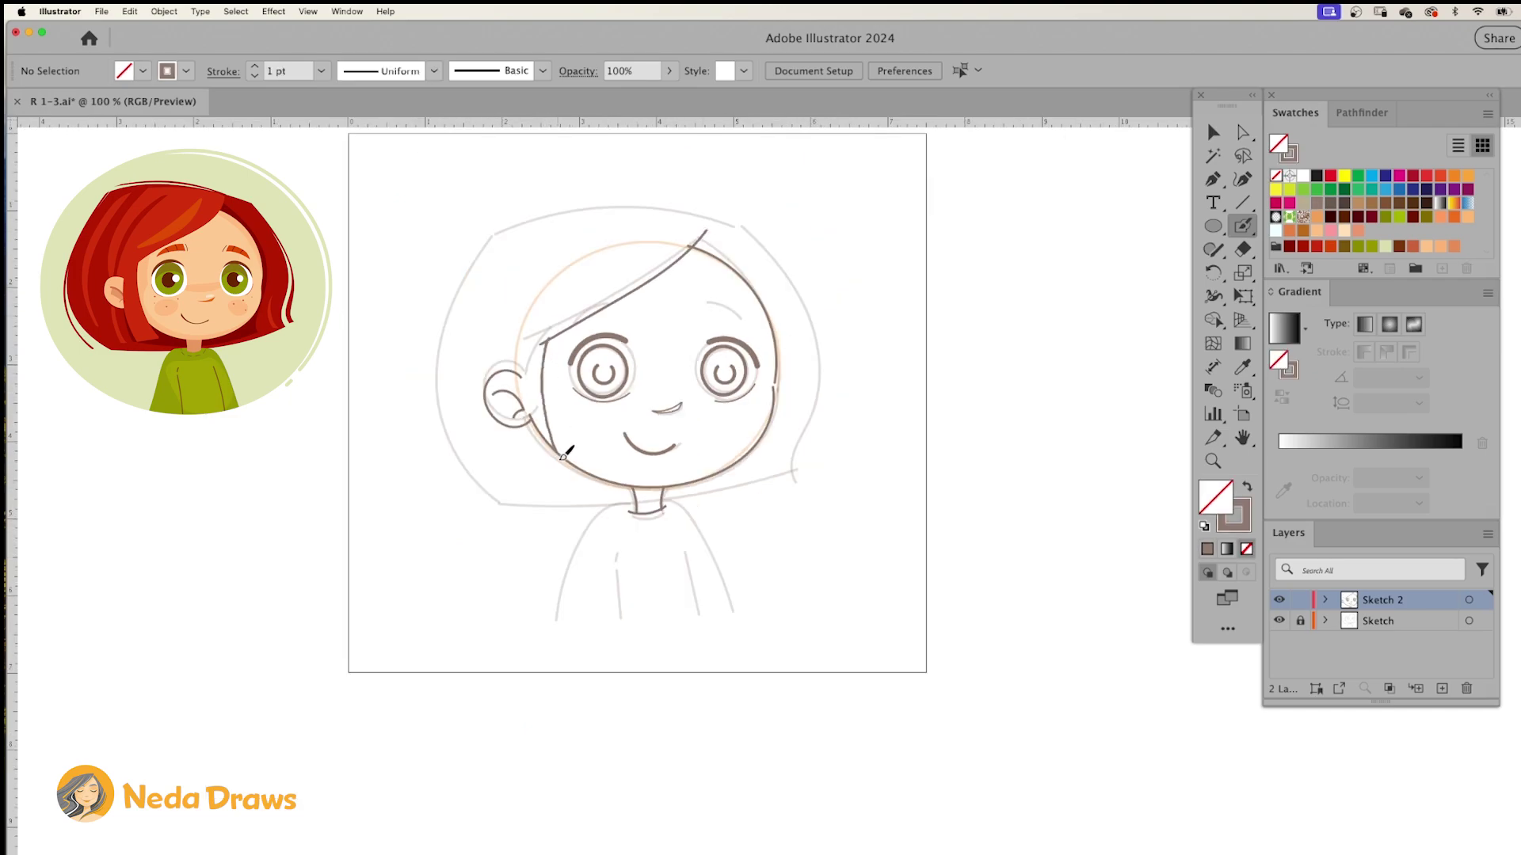
mouse_move(529, 360)
mouse_down()
mouse_move(531, 443)
mouse_move(586, 499)
mouse_up()
key(shift+e)
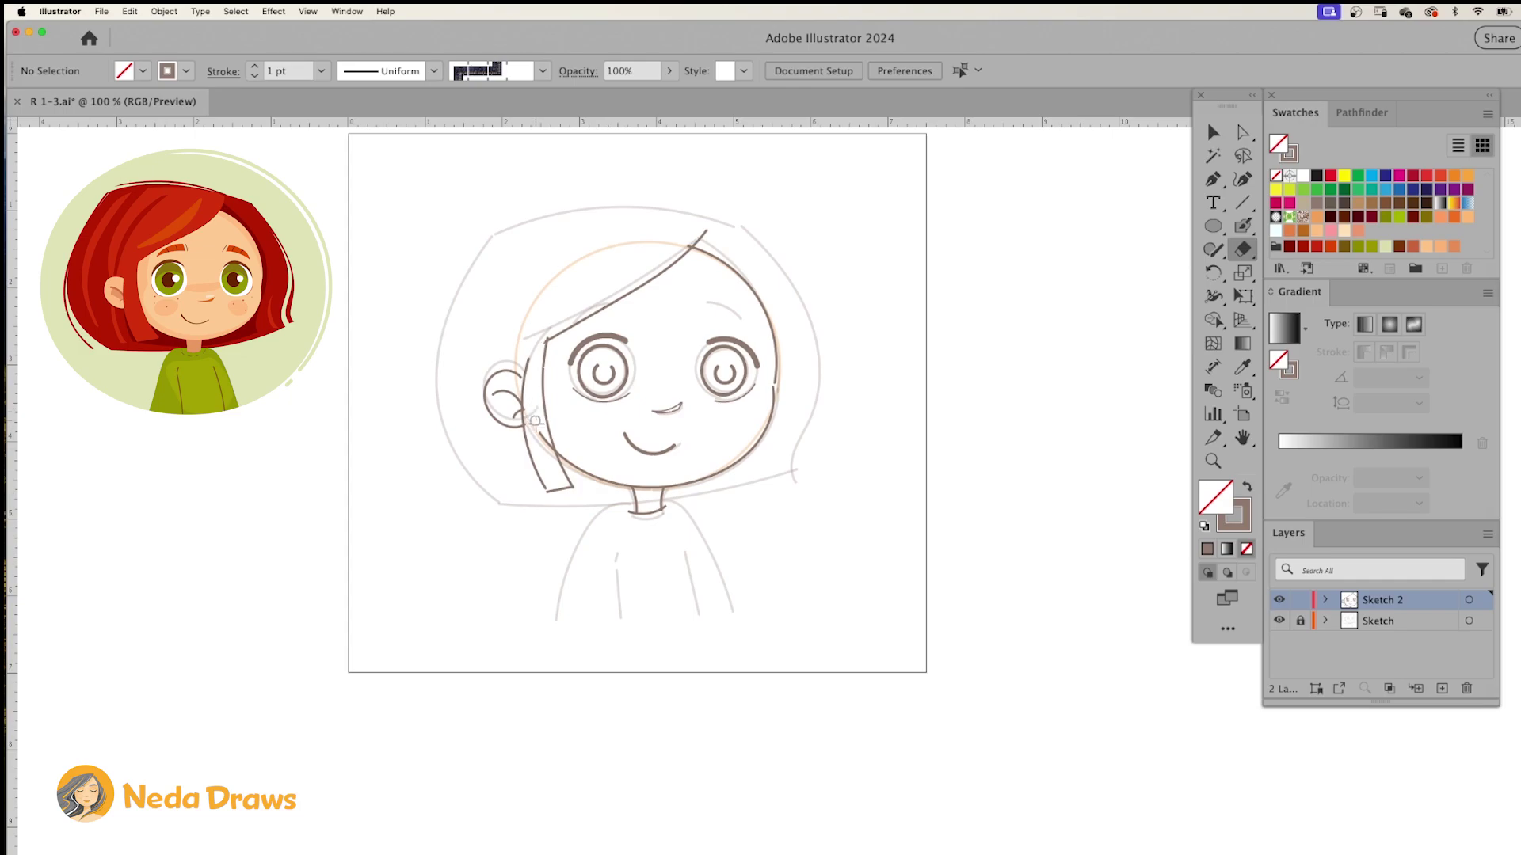
- Draw the outer contours of the bob hairstyle around the head, from the crown to the lower hair edge
key(n)
mouse_move(733, 225)
mouse_down()
mouse_move(487, 215)
mouse_move(419, 372)
mouse_move(497, 501)
mouse_up()
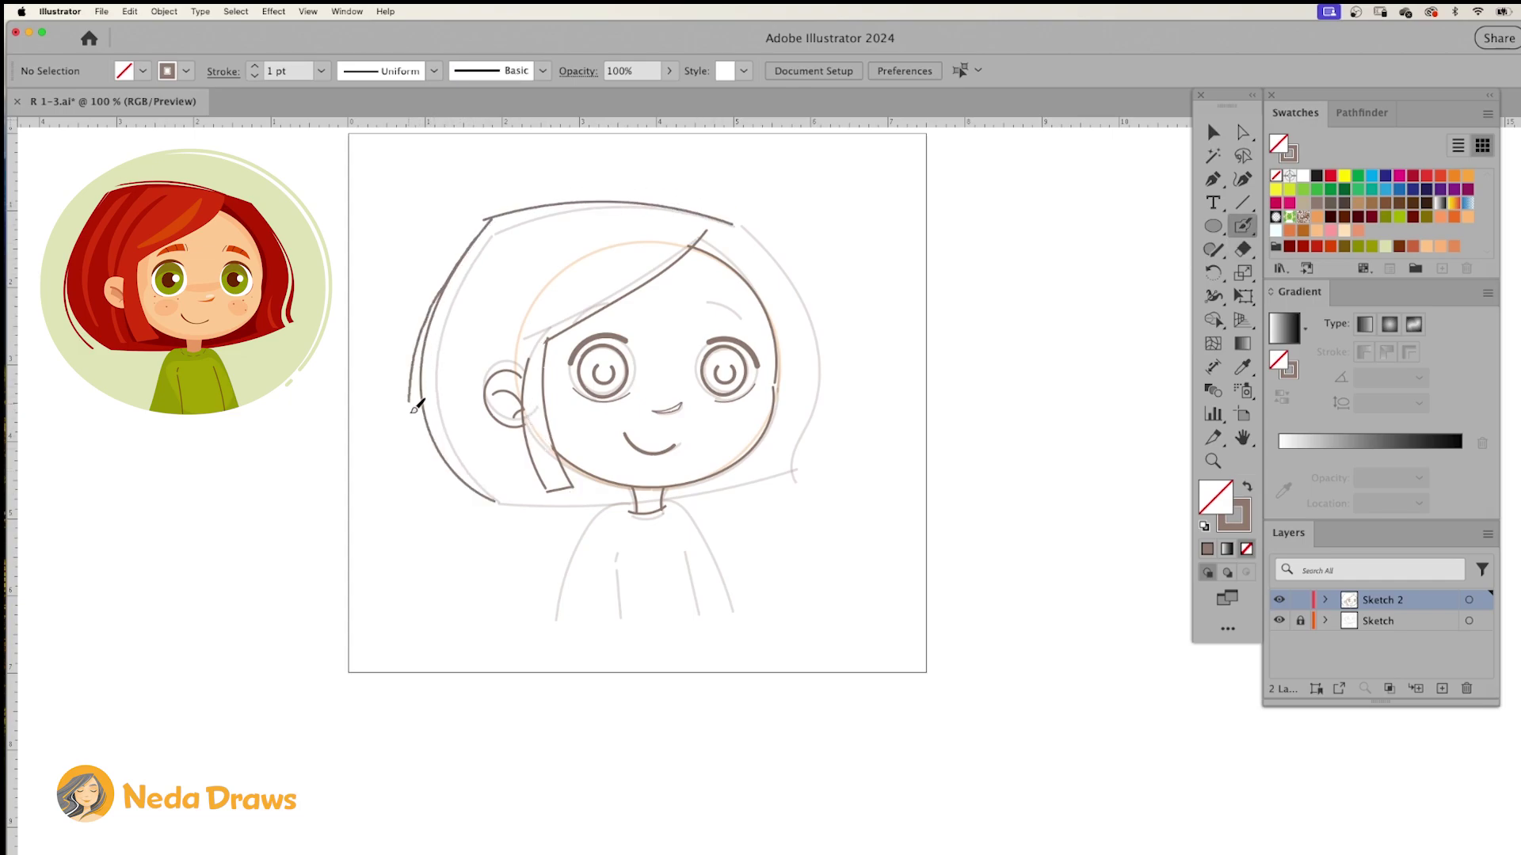
drag(414, 407, 463, 495)
mouse_move(706, 233)
mouse_down()
mouse_move(745, 261)
mouse_move(775, 372)
mouse_move(815, 380)
mouse_move(739, 485)
mouse_move(494, 504)
mouse_up()
drag(766, 467, 560, 493)
- Erase the overlapping hair and face lines around the chin and neck
key(super+equal)
key(shift+e)
drag(713, 457, 571, 468)
mouse_move(684, 434)
mouse_down()
mouse_move(575, 468)
mouse_move(531, 528)
mouse_move(773, 526)
mouse_move(824, 674)
mouse_up()
- Draw the sweater's sleeve lines on both sides of the torso
key(n)
key(shift+x)
drag(735, 555, 782, 683)
drag(586, 554, 592, 578)
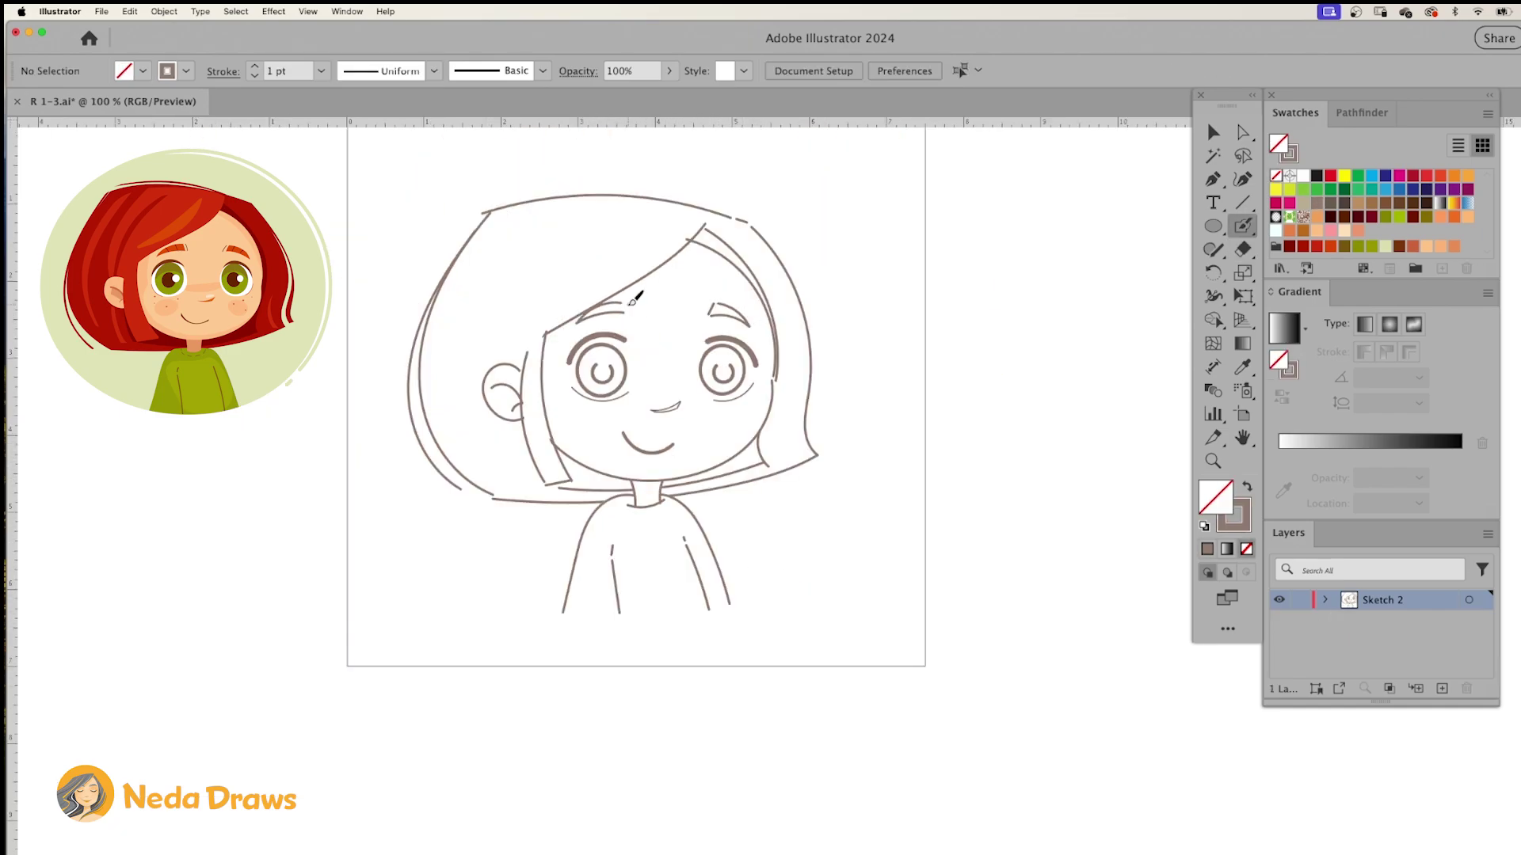
- Adjust the outer hair contour lines, and reposition the entire sketch slightly higher on the artboard
key(v)
click(447, 316)
click(488, 174)
click(776, 258)
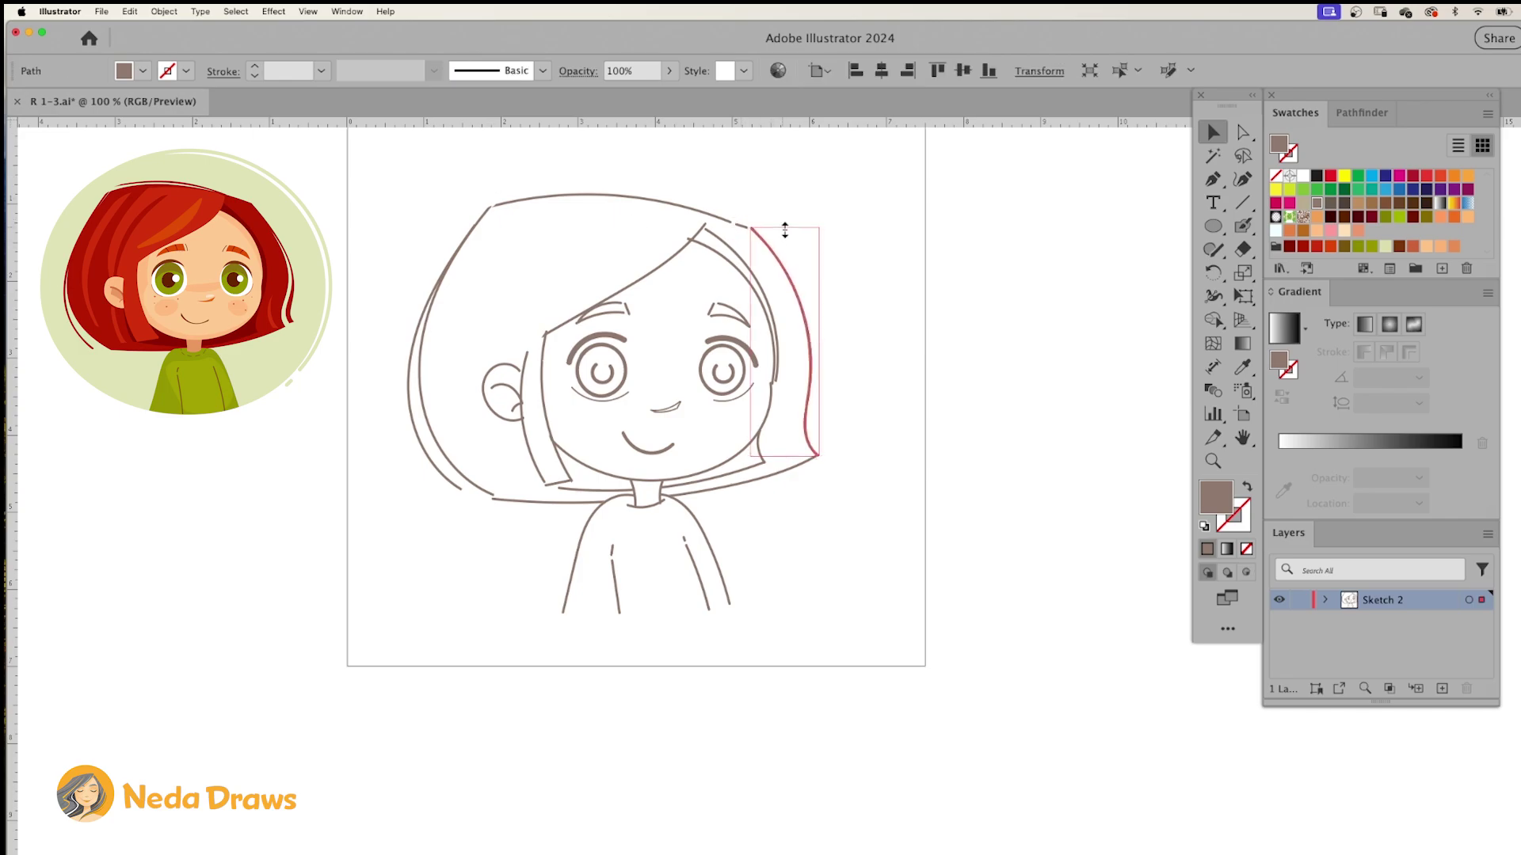
click(736, 369)
shift+click(604, 370)
click(417, 180)
key(ctrl+a)
drag(798, 464, 806, 453)
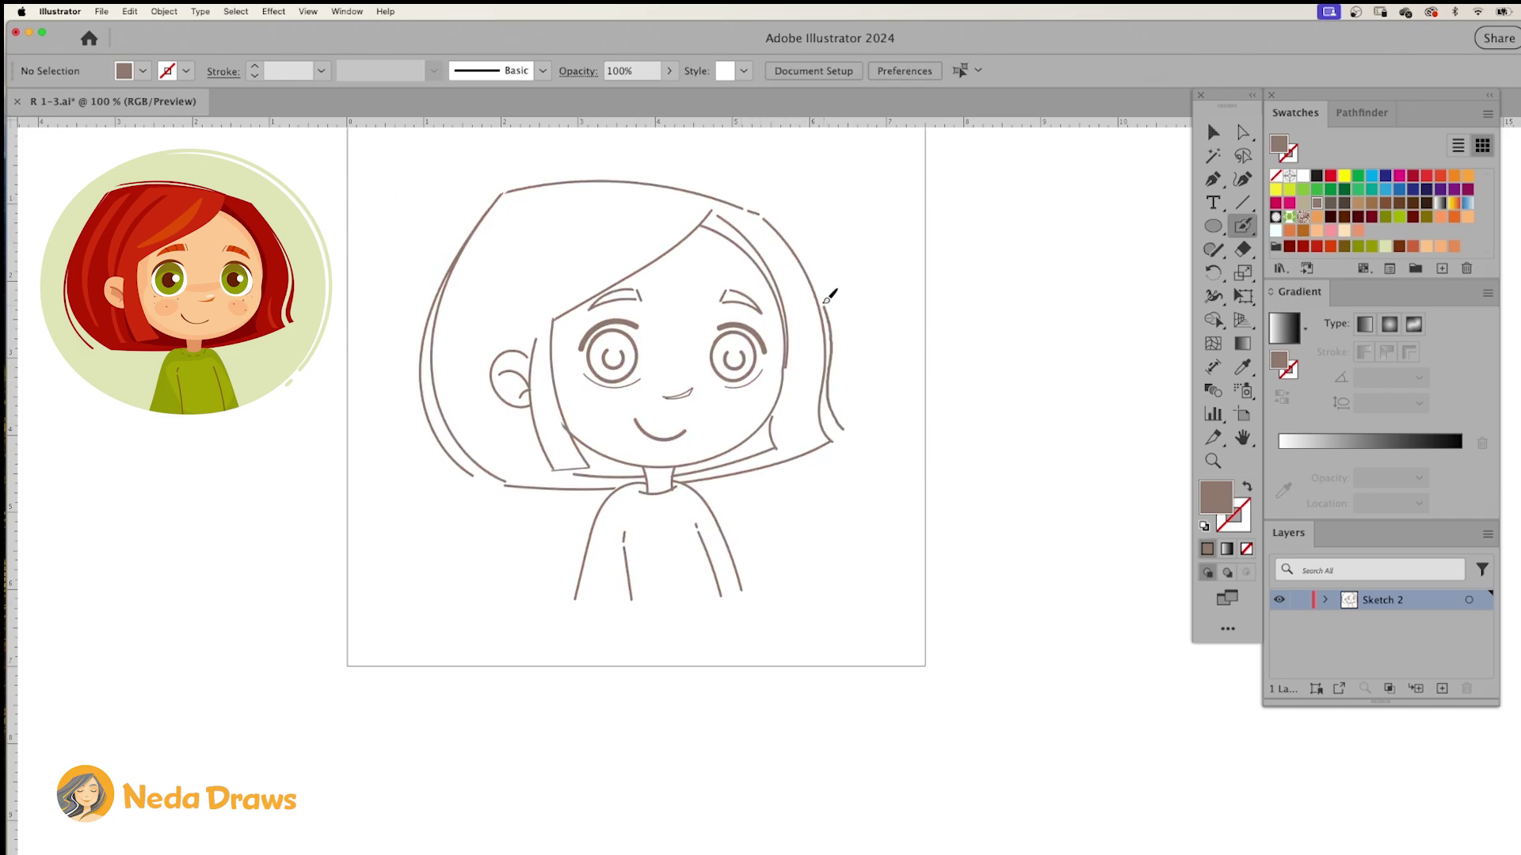
- Draw strand lines inside the bob, along the fringe and at the hair tip opposite the ear
drag(547, 217, 495, 356)
drag(590, 210, 530, 301)
drag(511, 218, 458, 428)
mouse_move(669, 210)
mouse_down()
mouse_move(633, 258)
mouse_move(559, 297)
mouse_up()
drag(802, 400, 792, 450)
- Select the whole sketch and unite its strokes with Pathfinder
key(v)
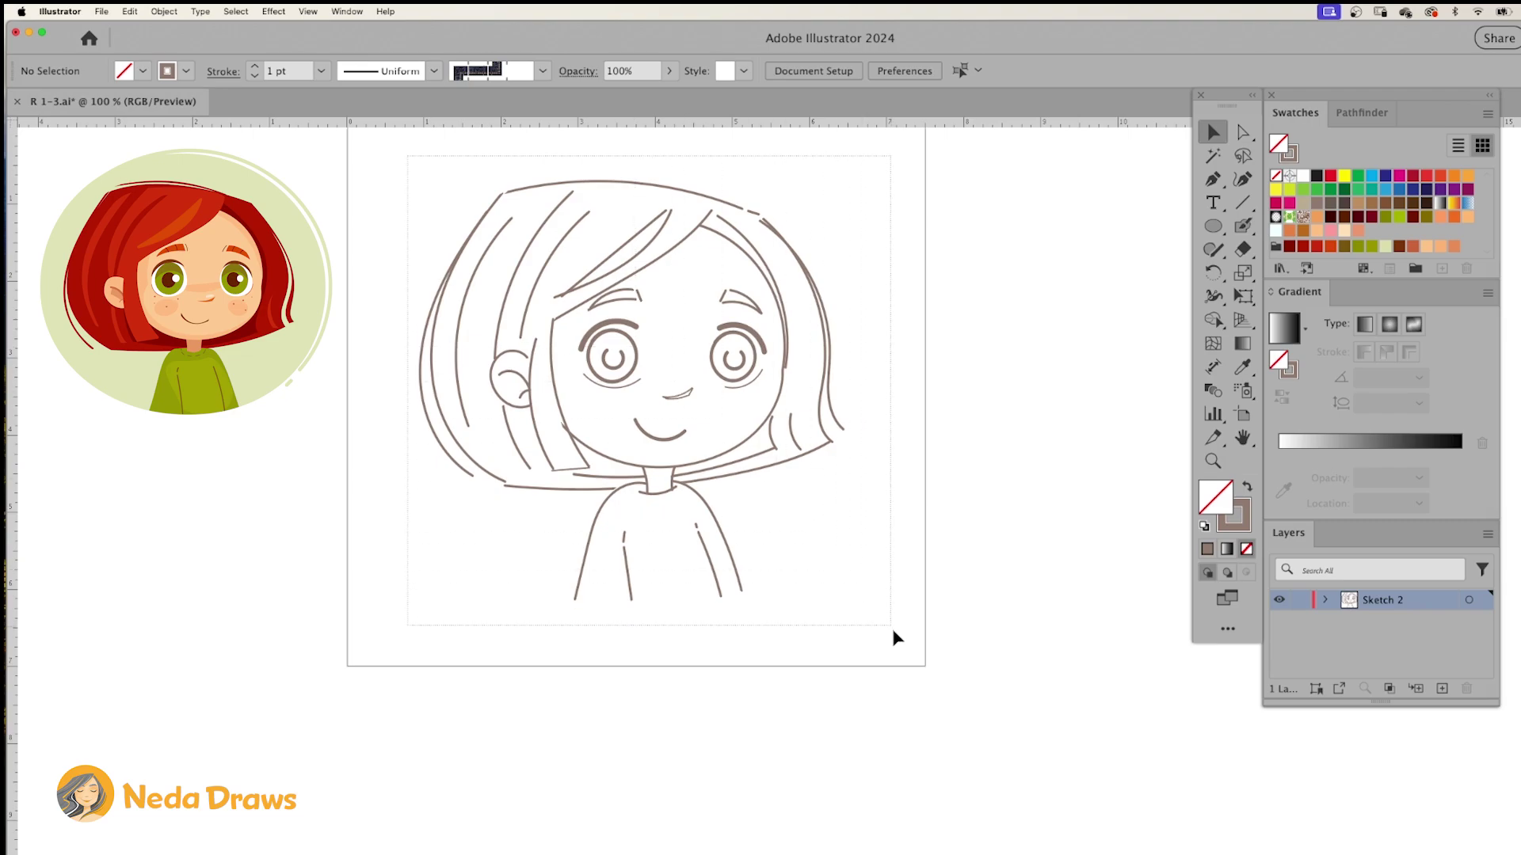
key(ctrl+a)
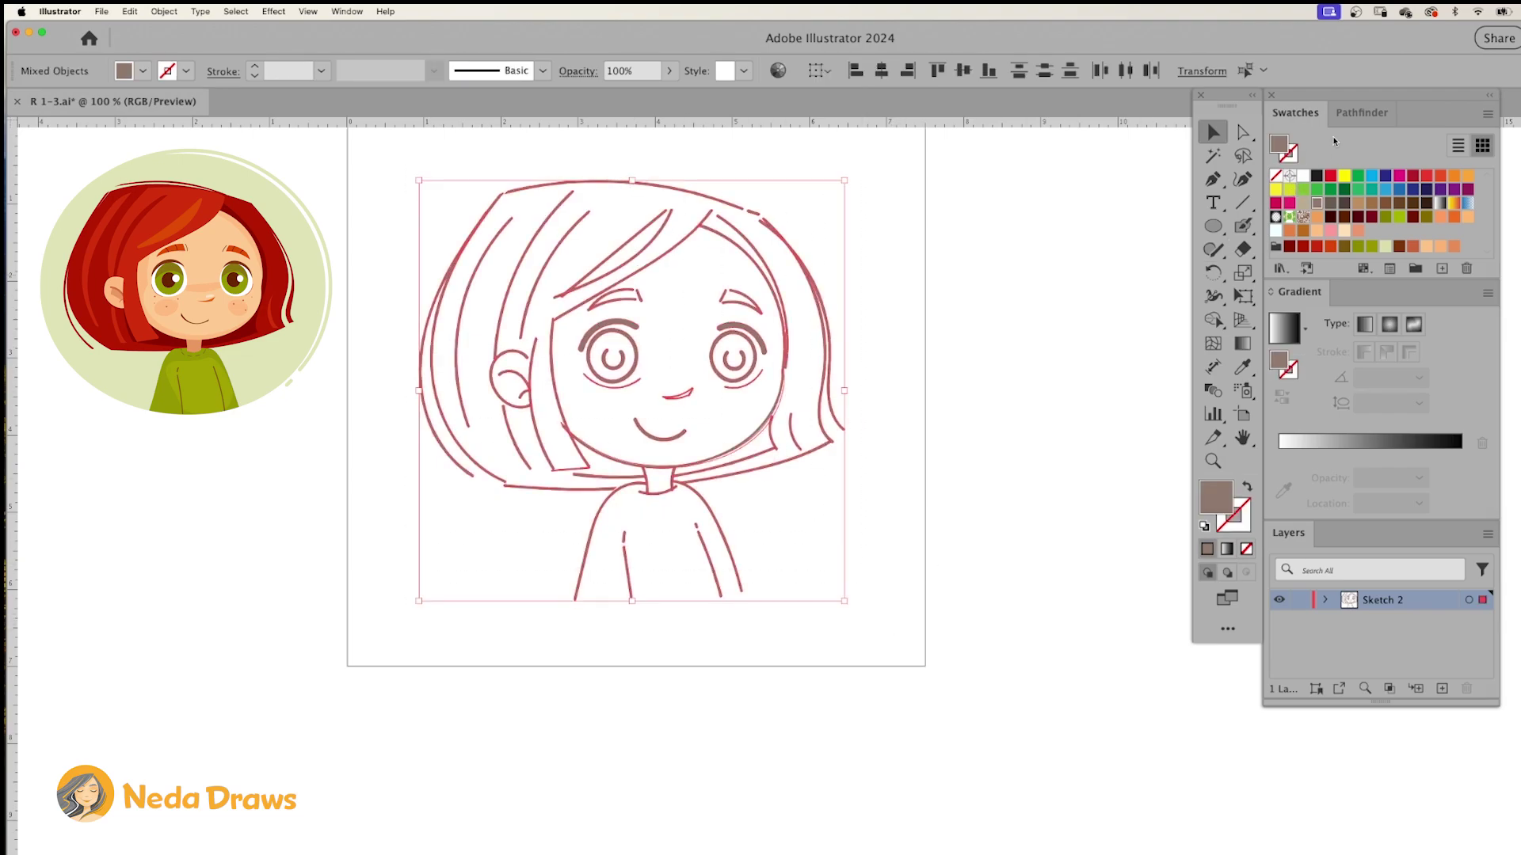
click(1359, 113)
click(1281, 166)
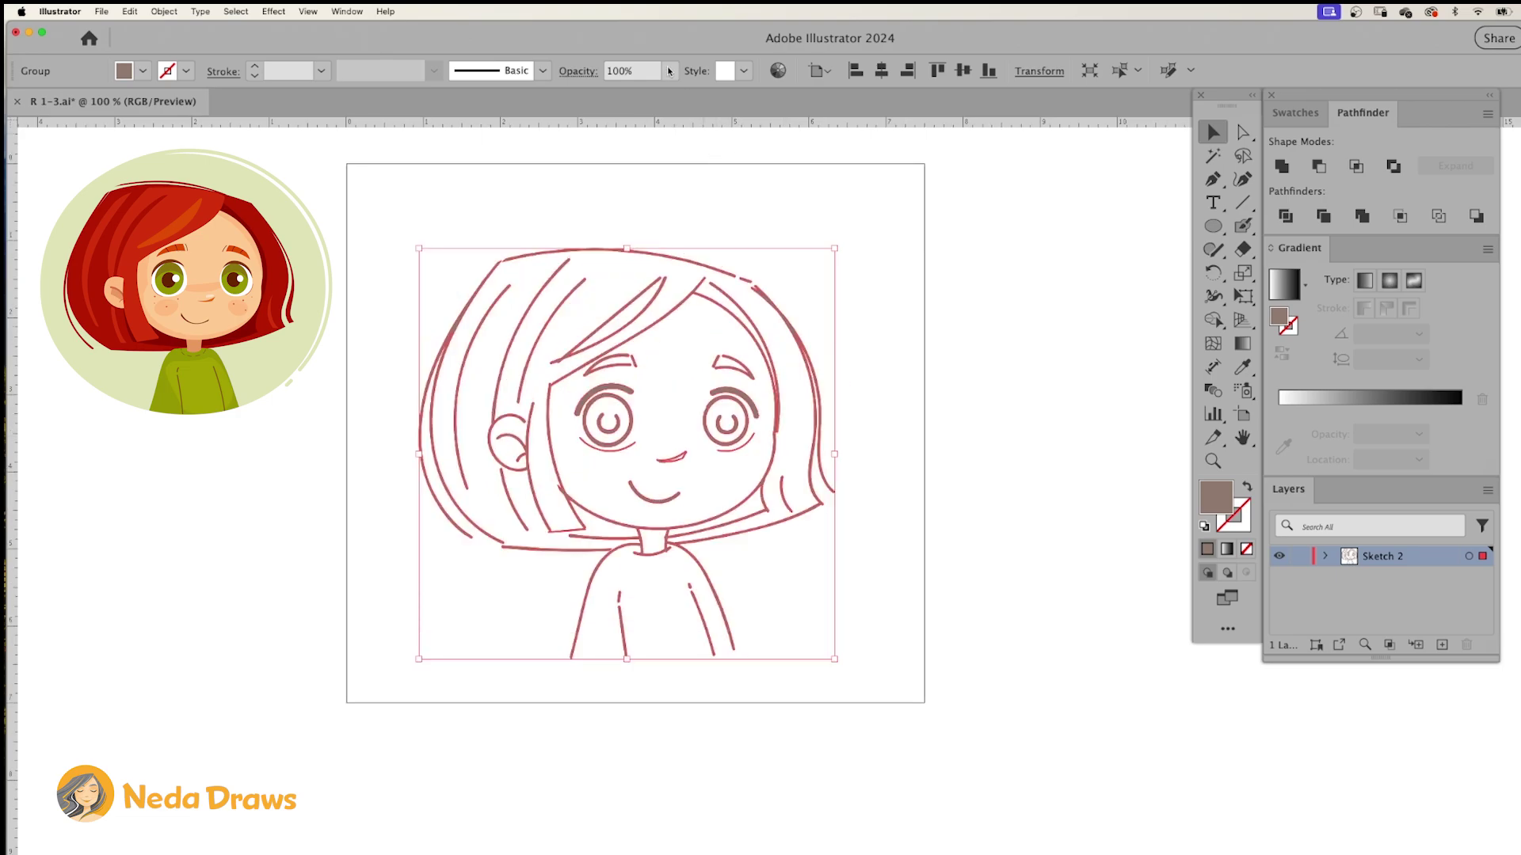
- Lower the united sketch's opacity to a faint grey and lock the Sketch 2 layer
click(669, 71)
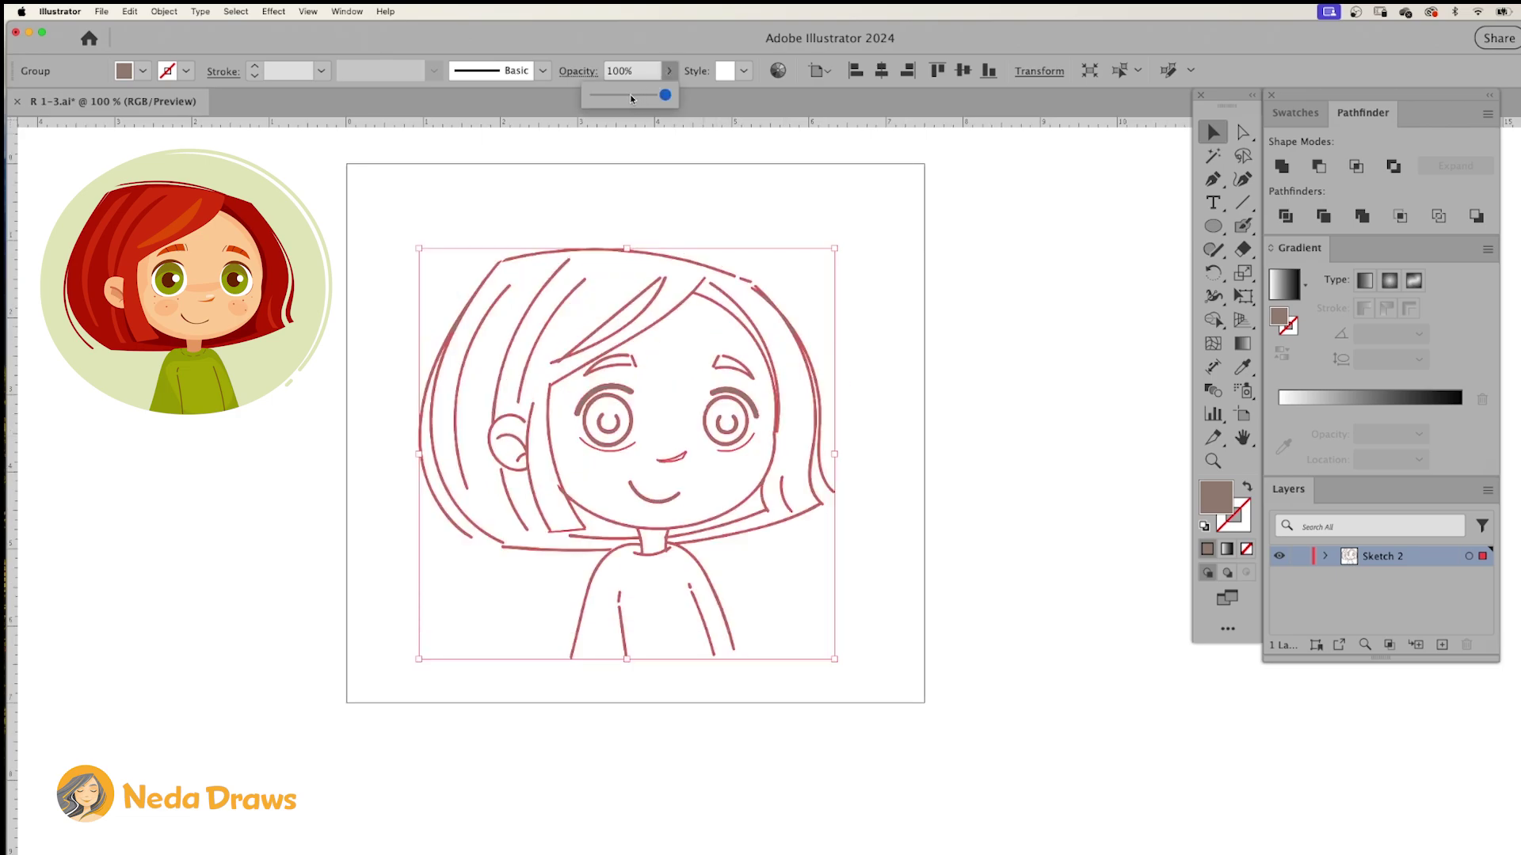
click(1009, 407)
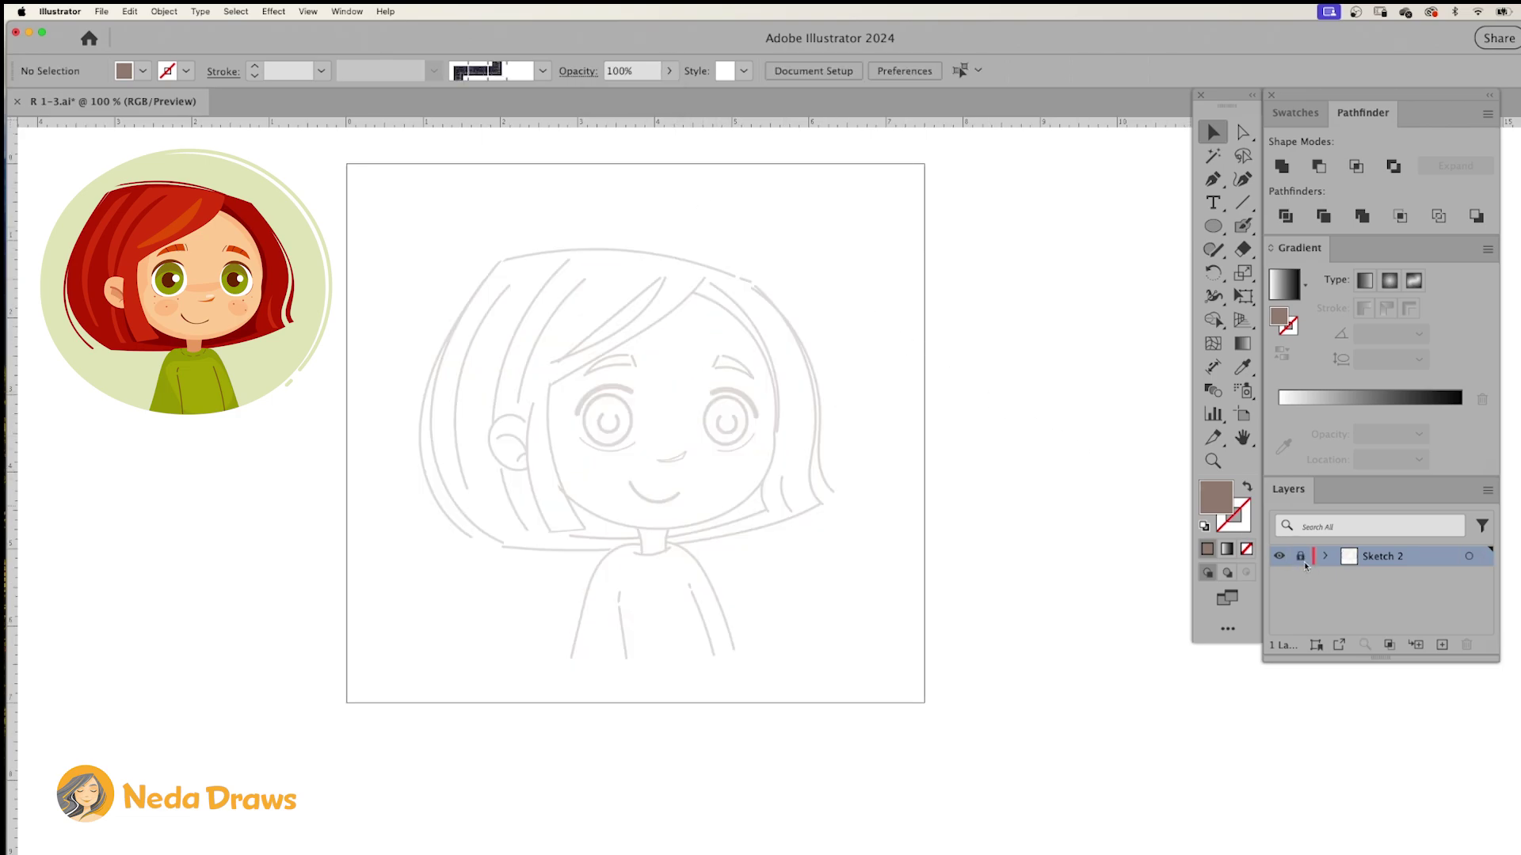
- Create a new layer named Color and place it beneath the Sketch 2 layer
click(1441, 646)
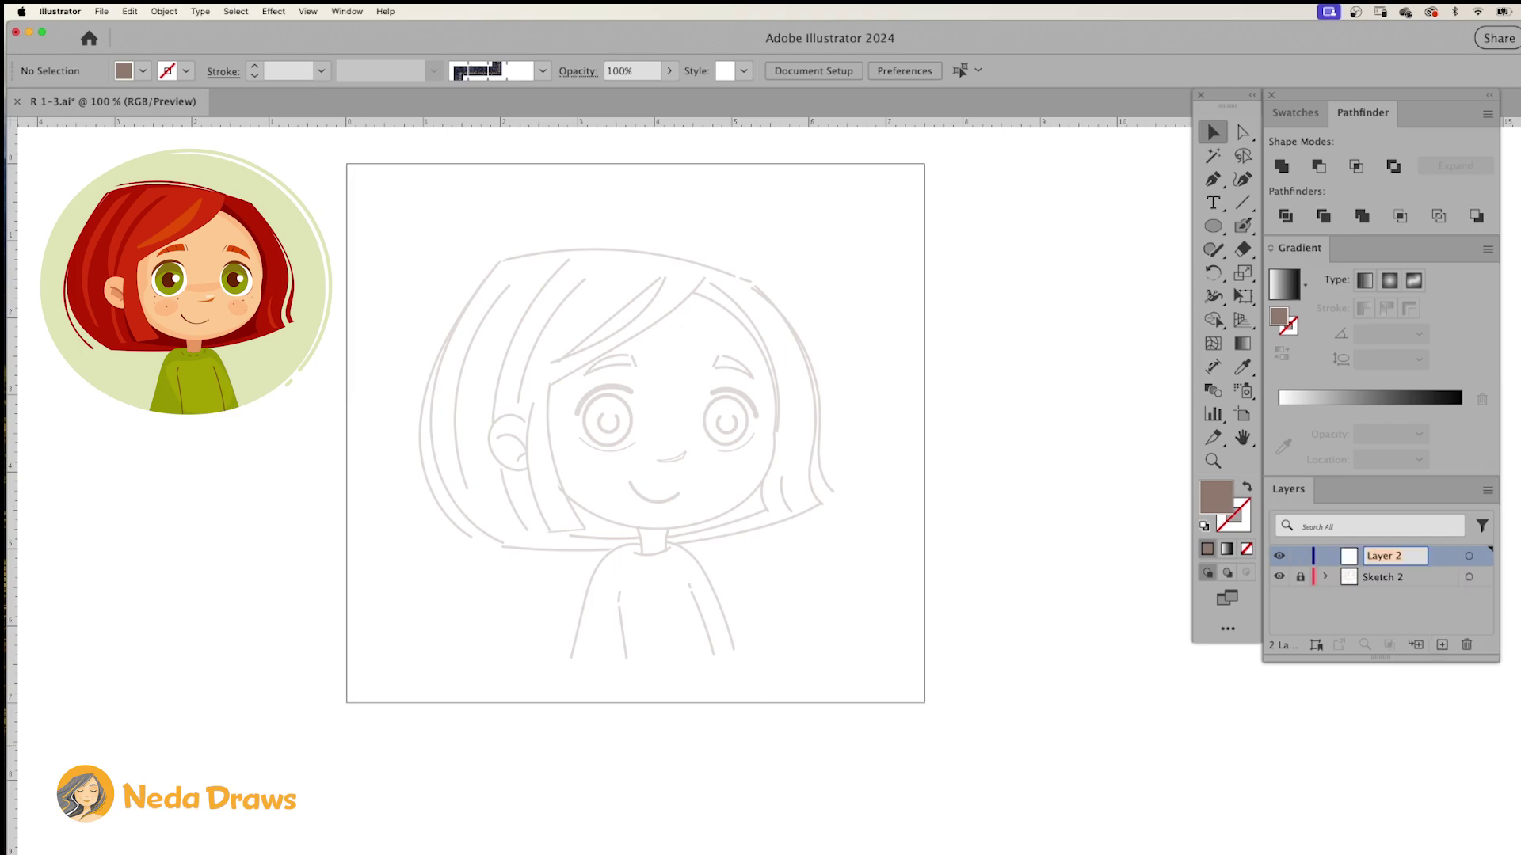
text(Color)
key(Return)
drag(1394, 556, 1394, 590)
- Draw a large pale green ellipse behind the character, and brush an accent arc with a short dash along its outer edge
click(1217, 229)
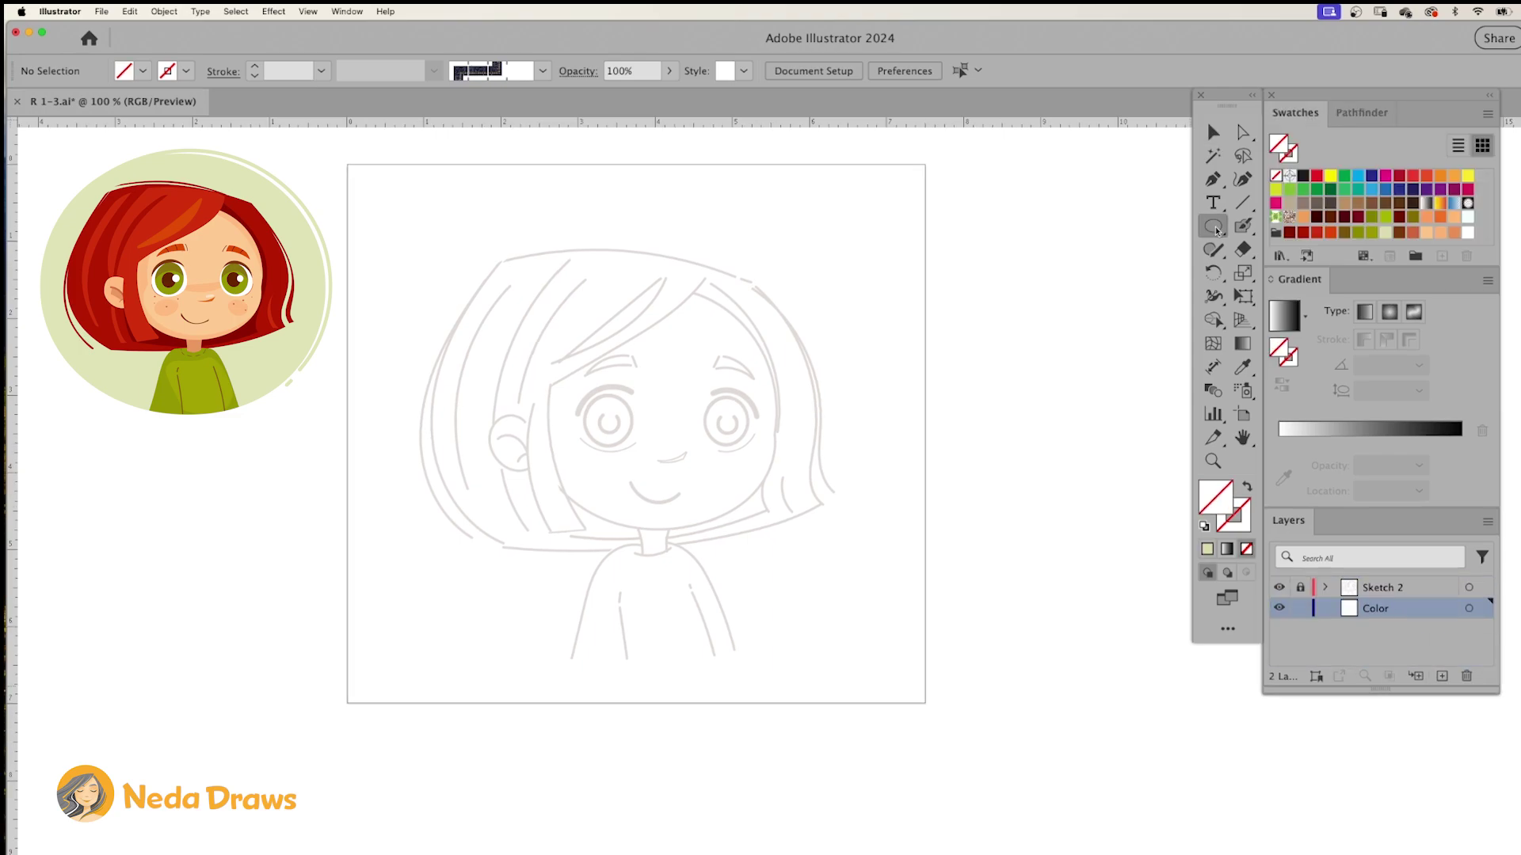
click(1382, 233)
drag(433, 228, 885, 666)
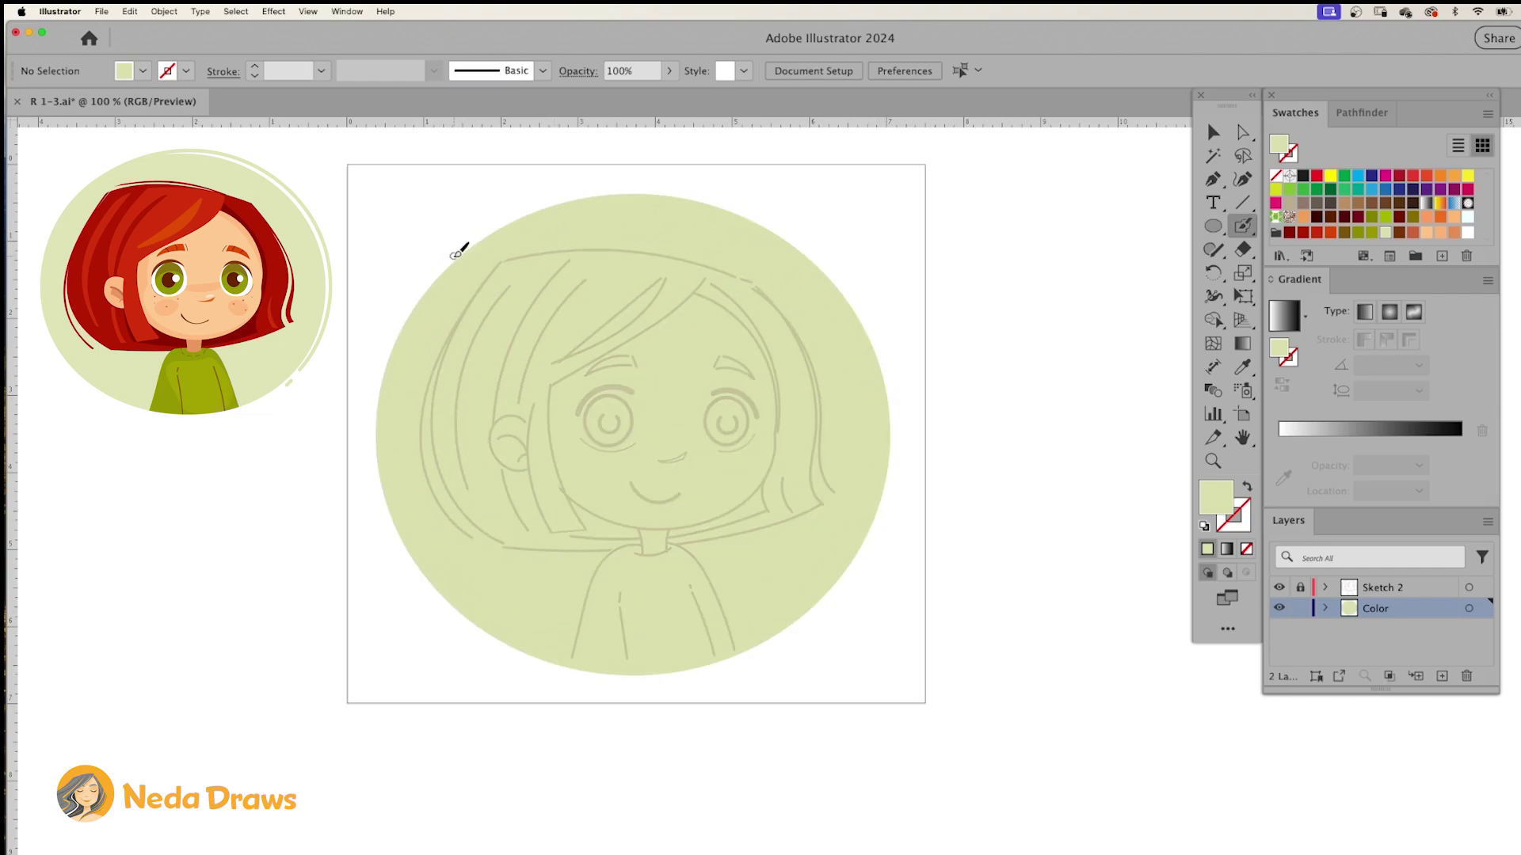
mouse_move(458, 245)
mouse_down()
mouse_move(715, 190)
mouse_move(900, 391)
mouse_move(893, 553)
mouse_up()
drag(830, 605, 818, 615)
- Adjust the lower curve of the pale green background ellipse by its bottom anchor point and handle
key(a)
click(635, 665)
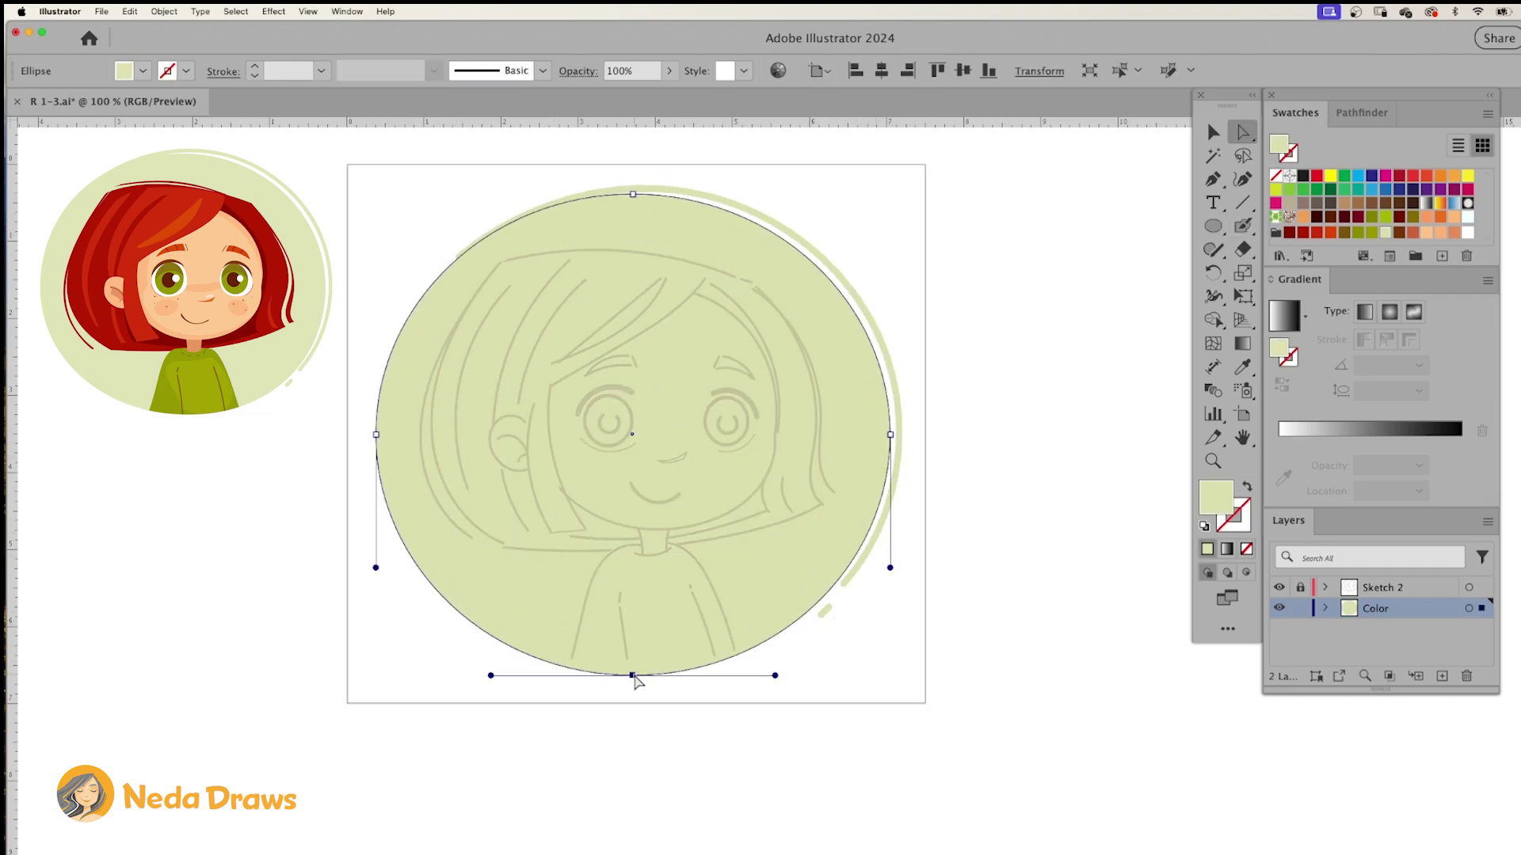
drag(764, 667, 780, 670)
key(ctrl+shift+a)
- Draw a dark red rectangle over the head and move its corners onto the corners of the sketched bob outline
key(ctrl+equal)
drag(1213, 226, 1277, 229)
click(1302, 232)
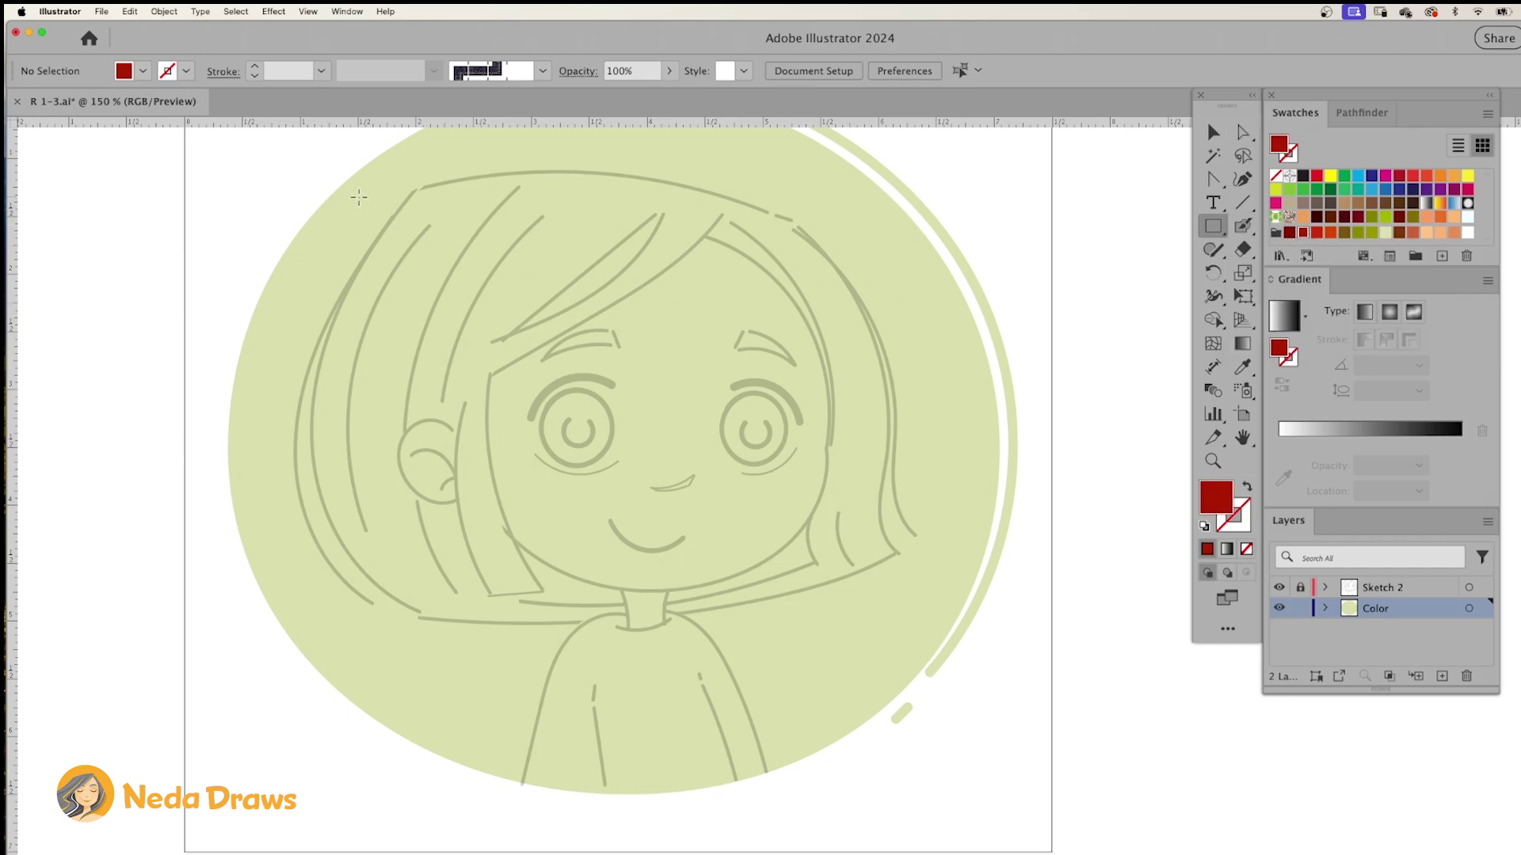
drag(359, 197, 896, 554)
key(a)
drag(894, 198, 794, 218)
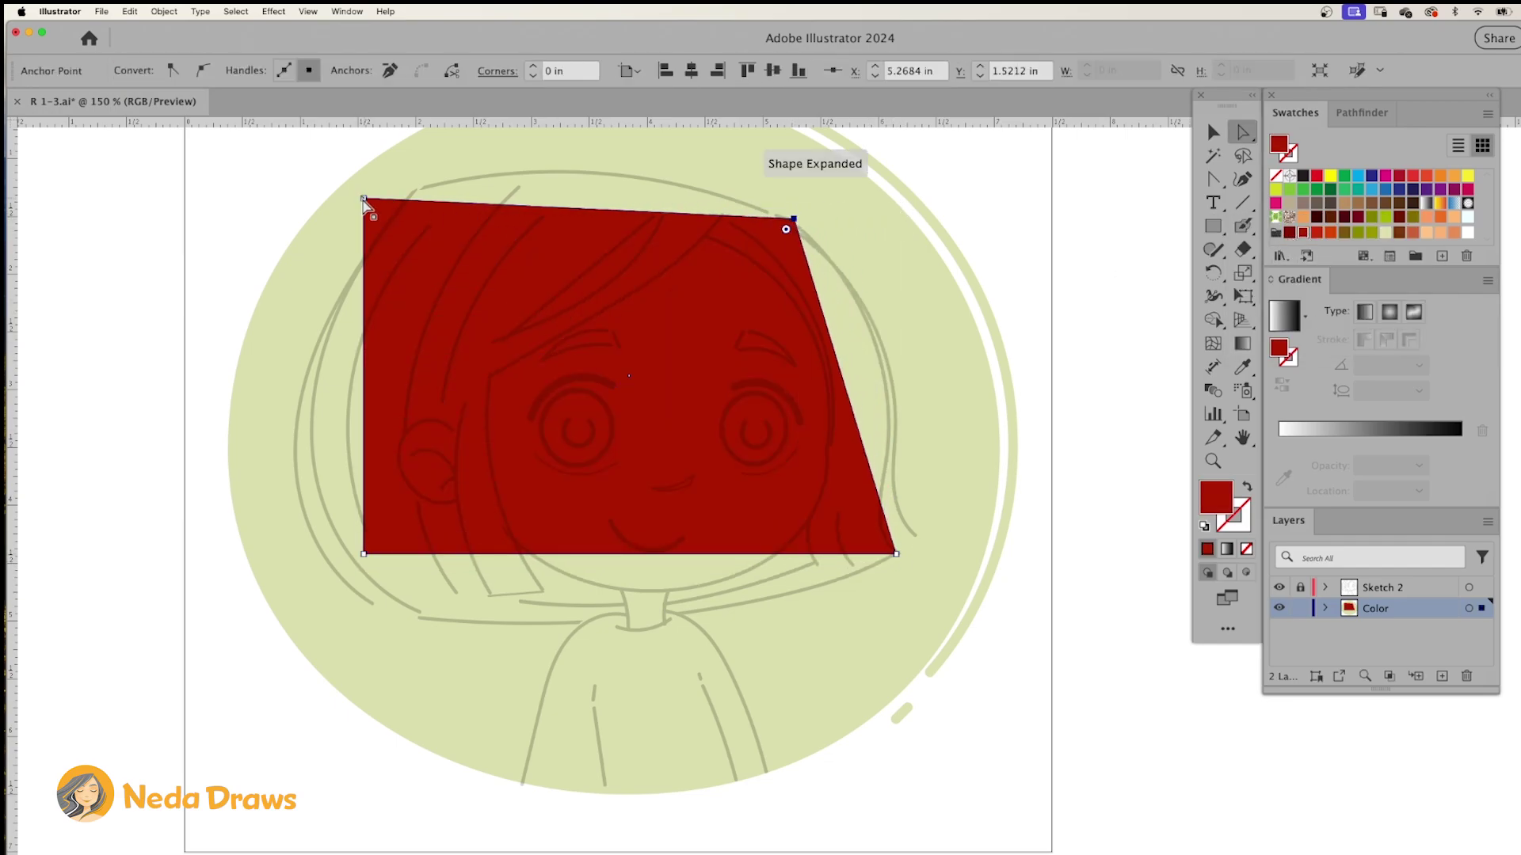
drag(364, 199, 417, 190)
drag(364, 553, 420, 619)
- Bend the sides of the red hair shape to follow the sketched bob, and slightly round its crown corners
key(shift+c)
drag(419, 475, 309, 478)
drag(555, 201, 558, 170)
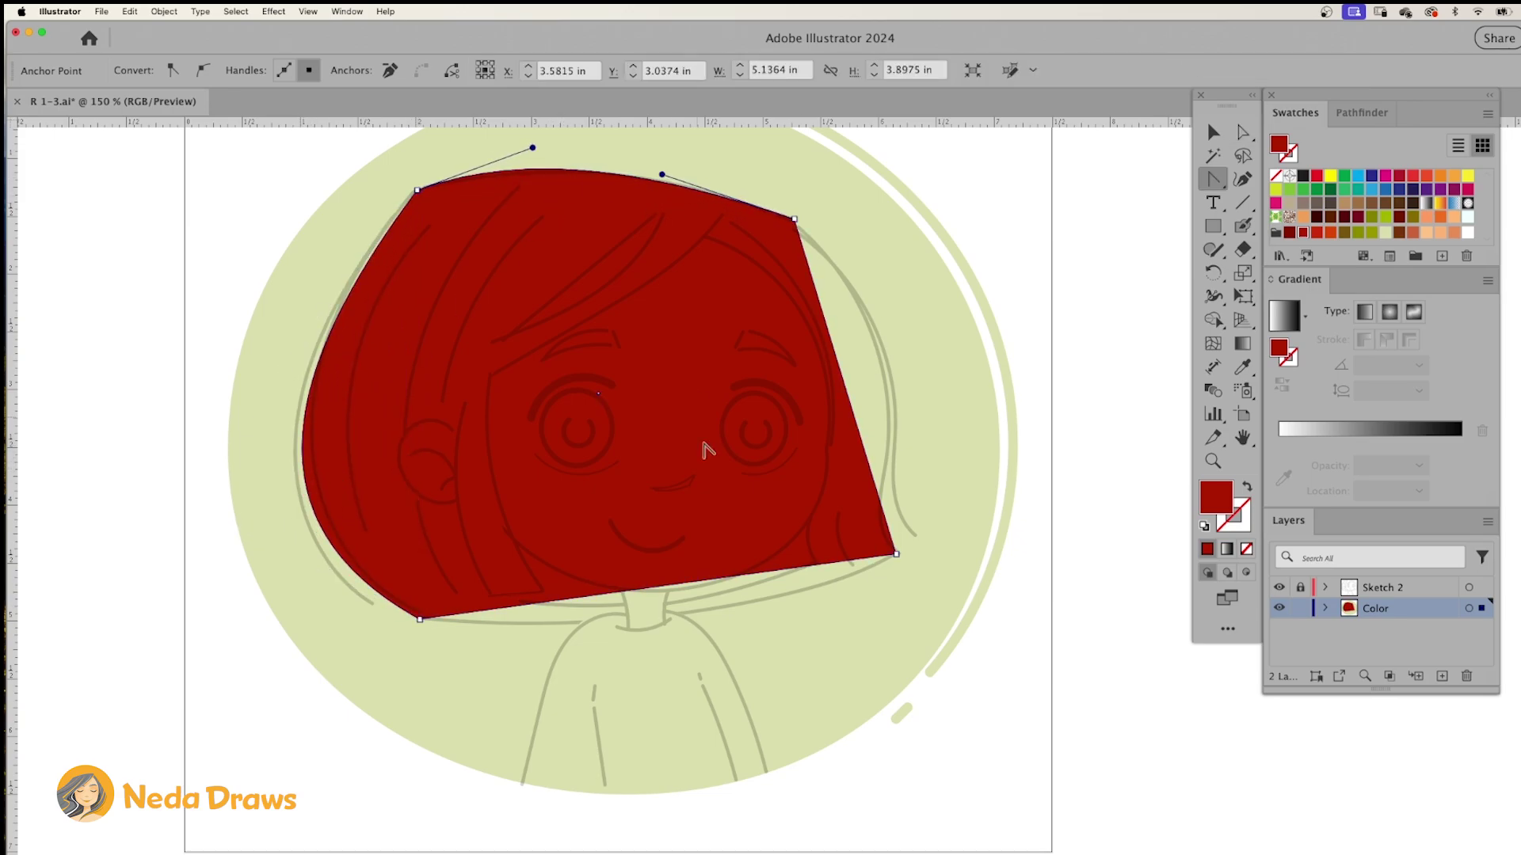
drag(717, 578, 717, 614)
drag(830, 332, 978, 415)
drag(835, 451, 845, 485)
click(792, 221)
drag(658, 174, 688, 186)
click(419, 191)
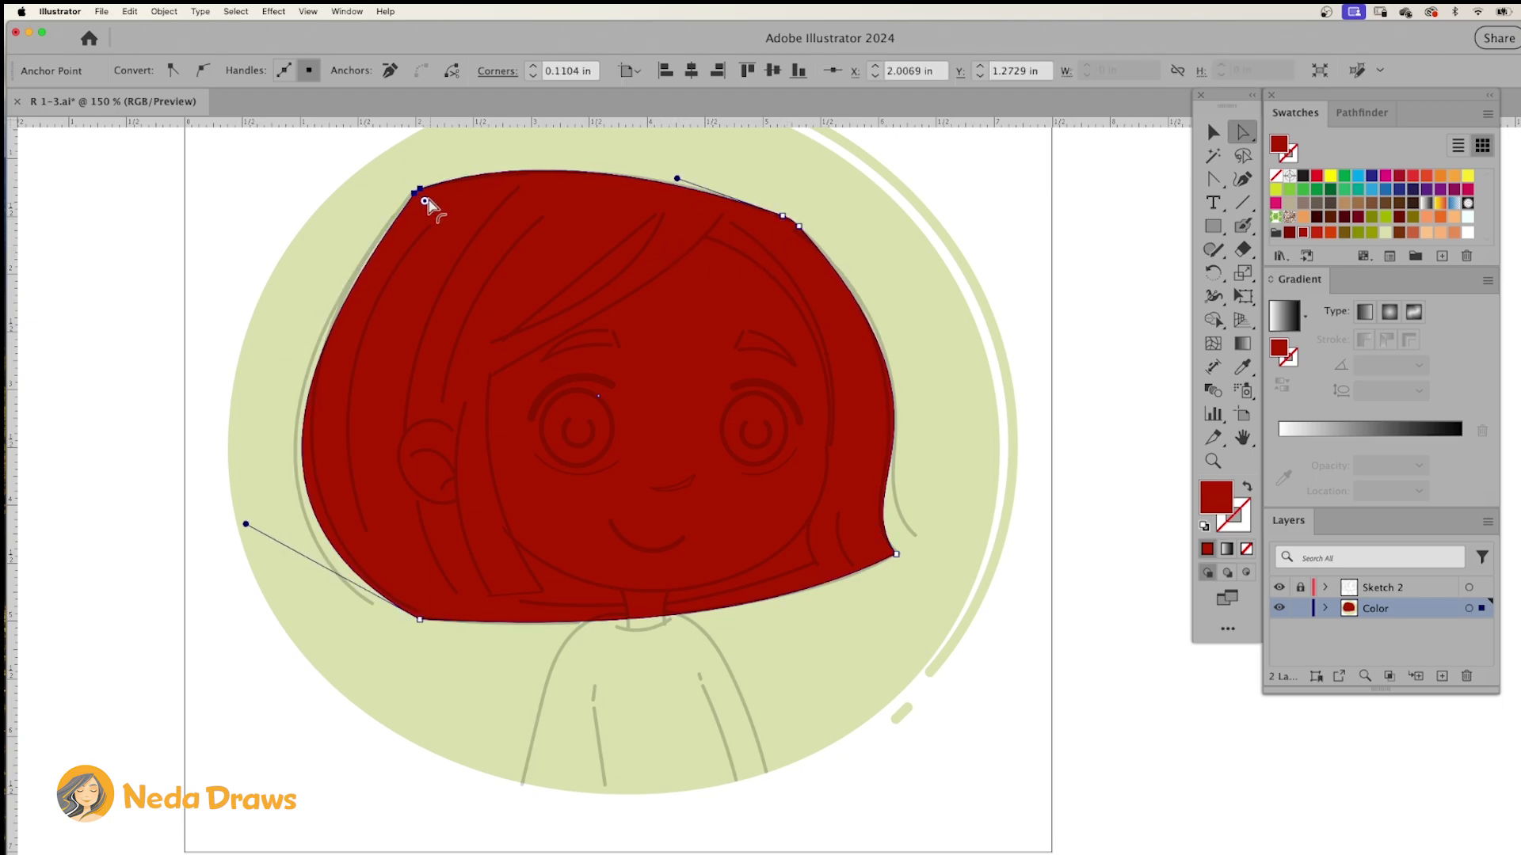
- Draw a darker red rectangle for the inner hair behind the face and fit its corners to the sketch
key(super+shift+a)
key(m)
drag(492, 237, 800, 556)
key(a)
drag(799, 237, 725, 214)
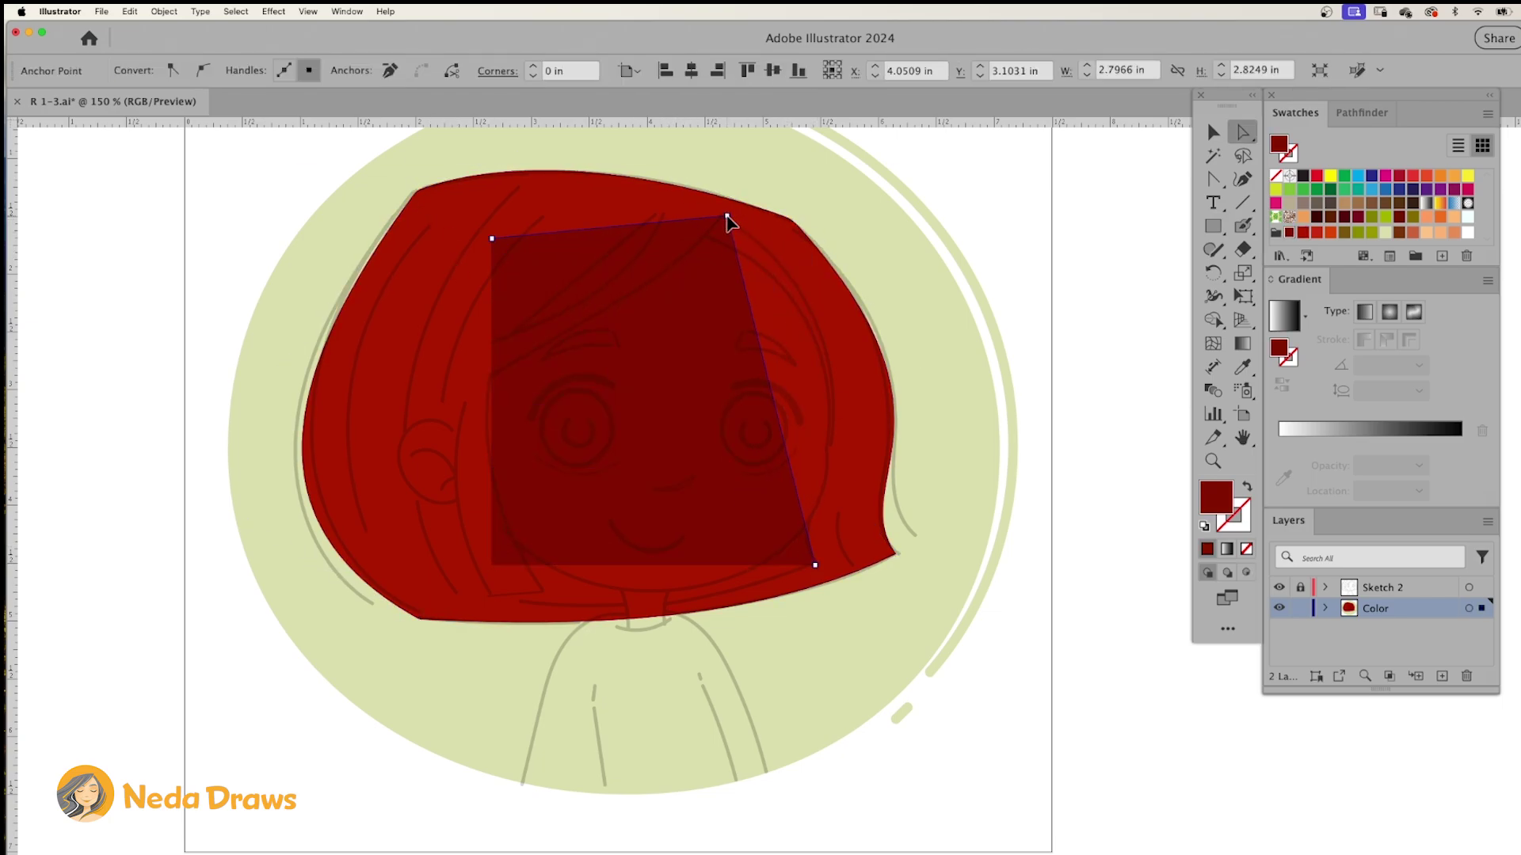
drag(491, 556, 499, 594)
- Curve the sides and bottom of the darker inner hair shape to match the sketched hair opening
key(shift+c)
drag(495, 403, 461, 404)
drag(645, 580, 657, 606)
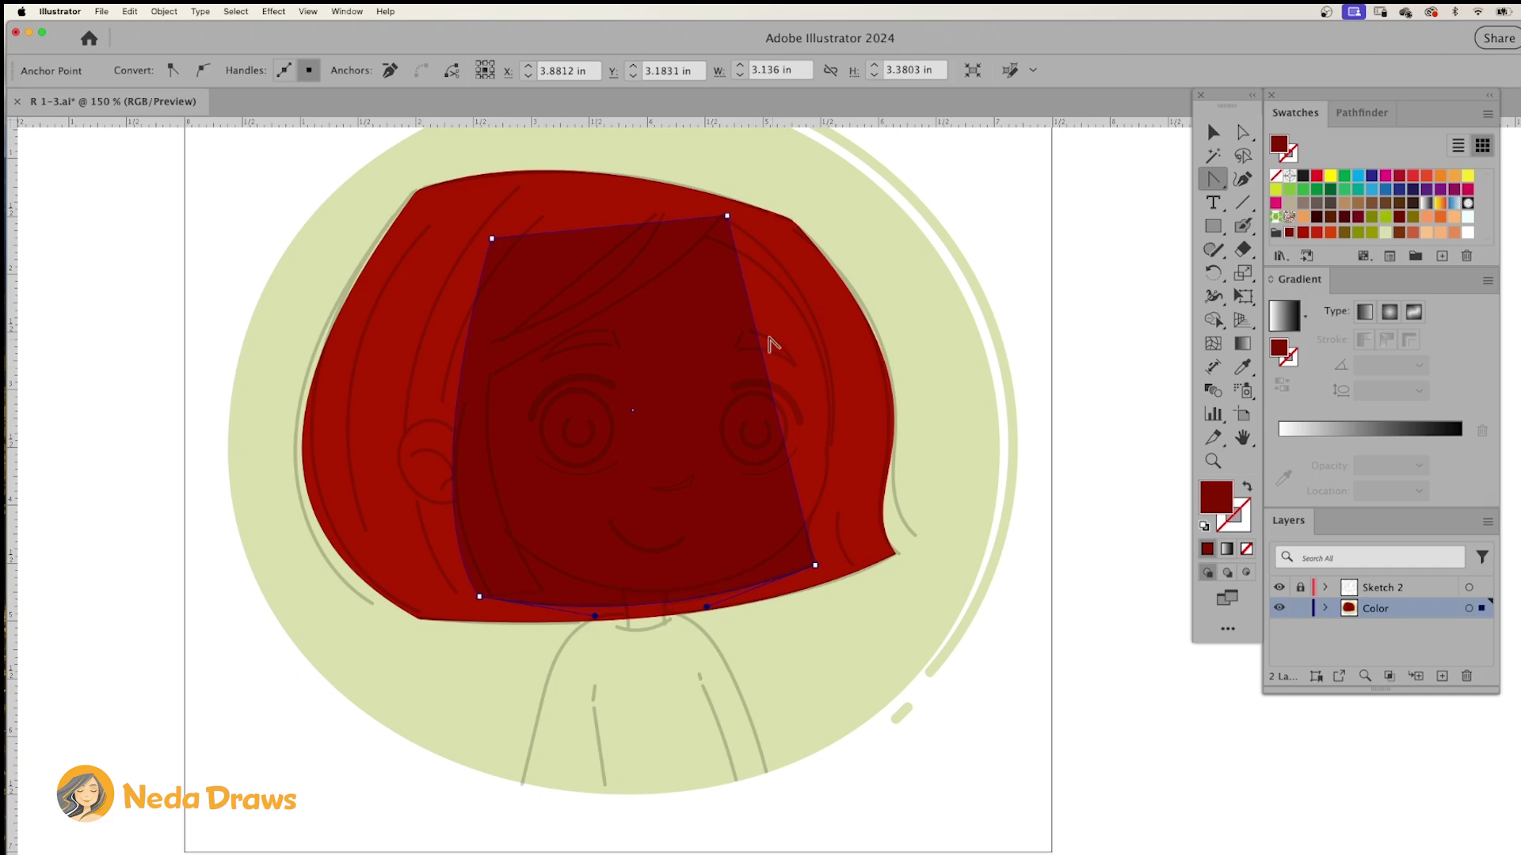
drag(772, 340, 828, 343)
key(a)
drag(842, 440, 931, 387)
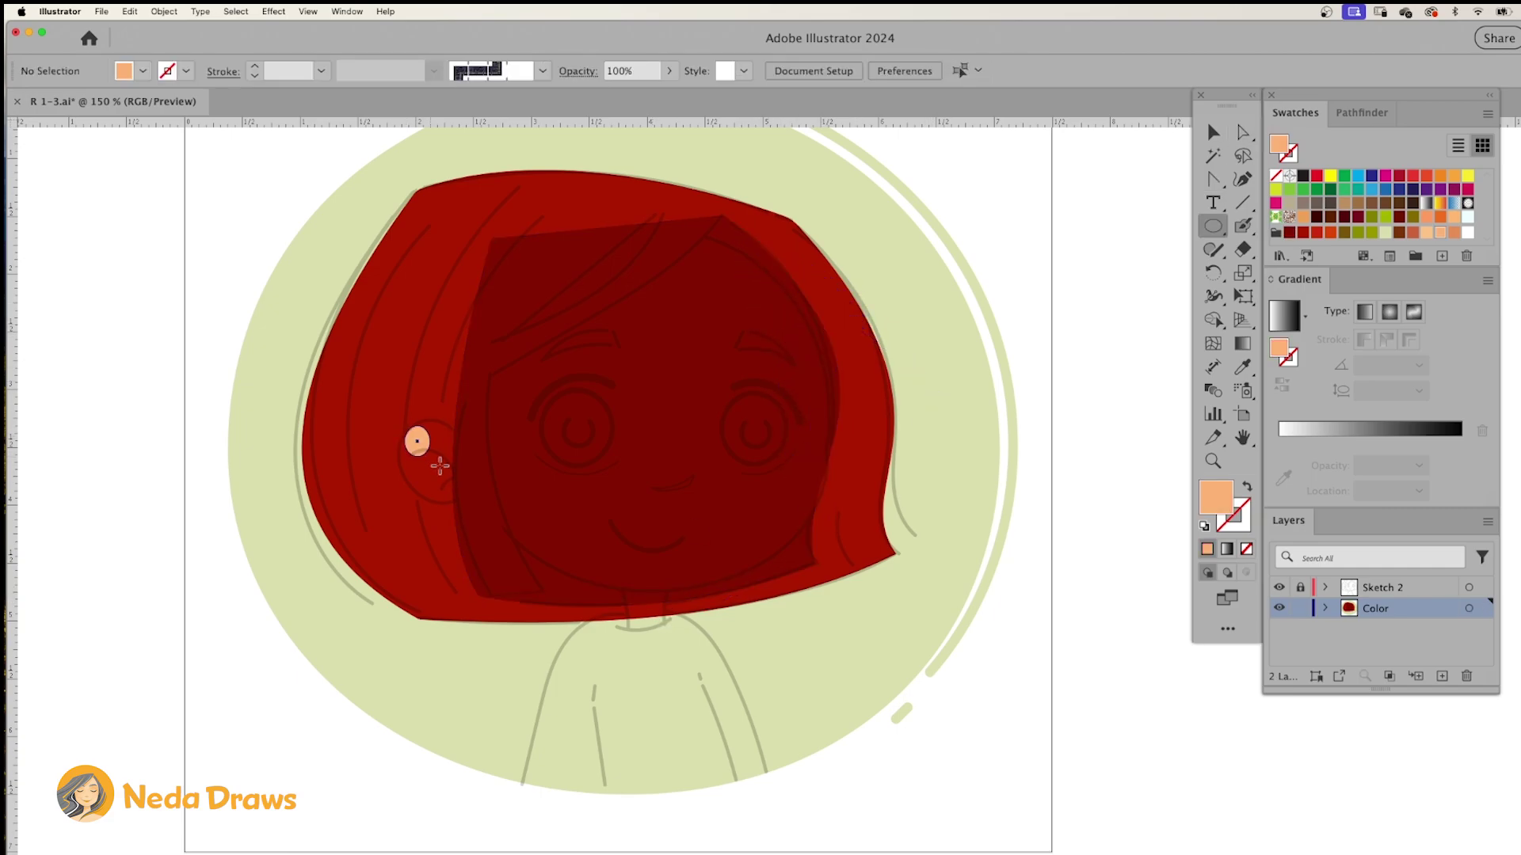
- Draw the base body shapes: peach ellipses for the ear and face, an orange neck rectangle and an olive green sweater rectangle
drag(439, 466, 481, 504)
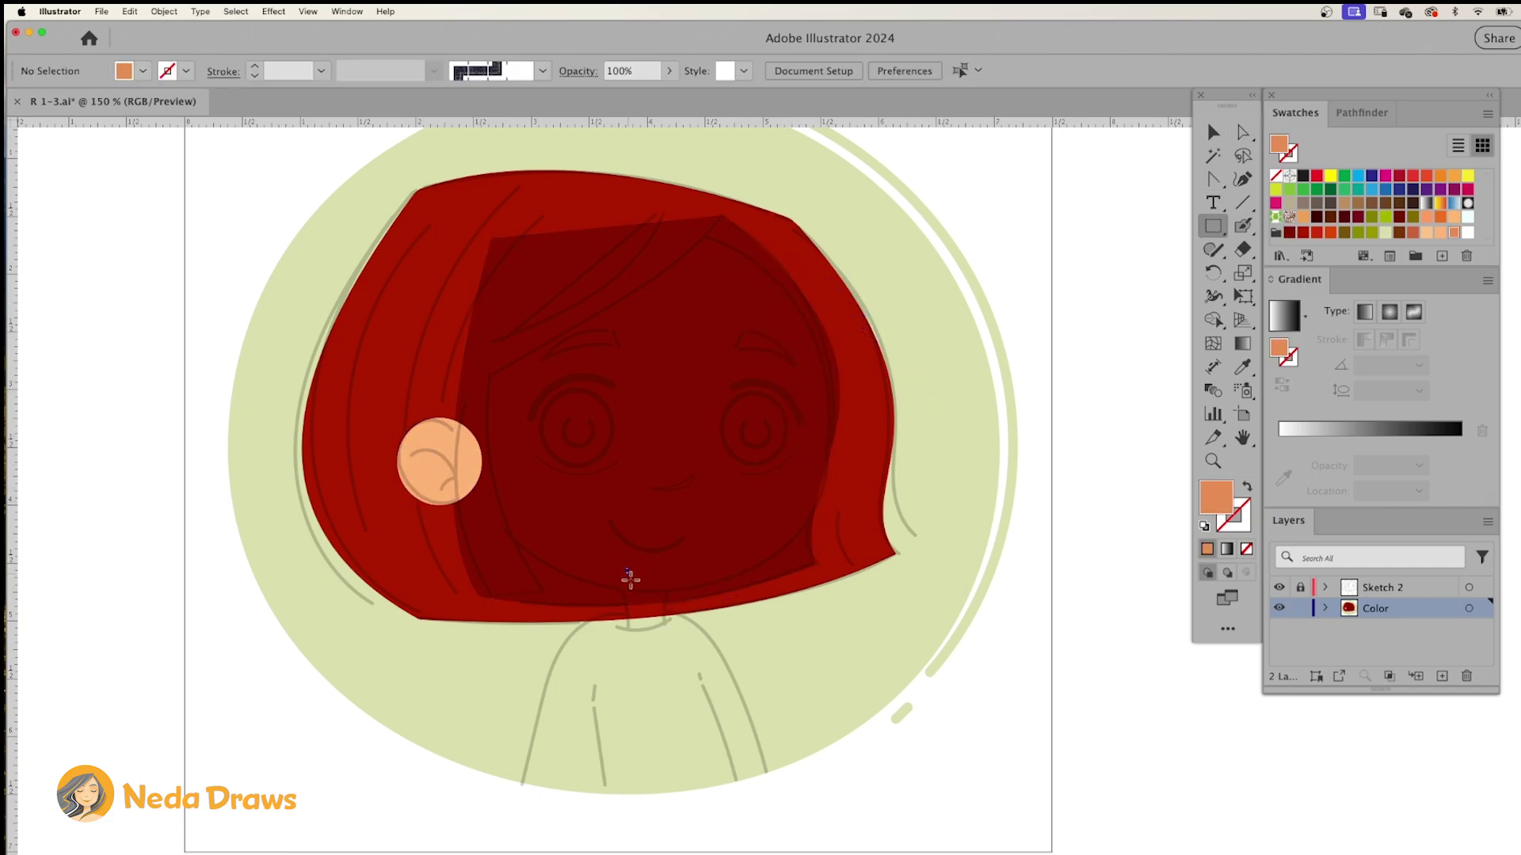
drag(625, 568, 665, 628)
drag(507, 276, 835, 599)
drag(563, 621, 713, 787)
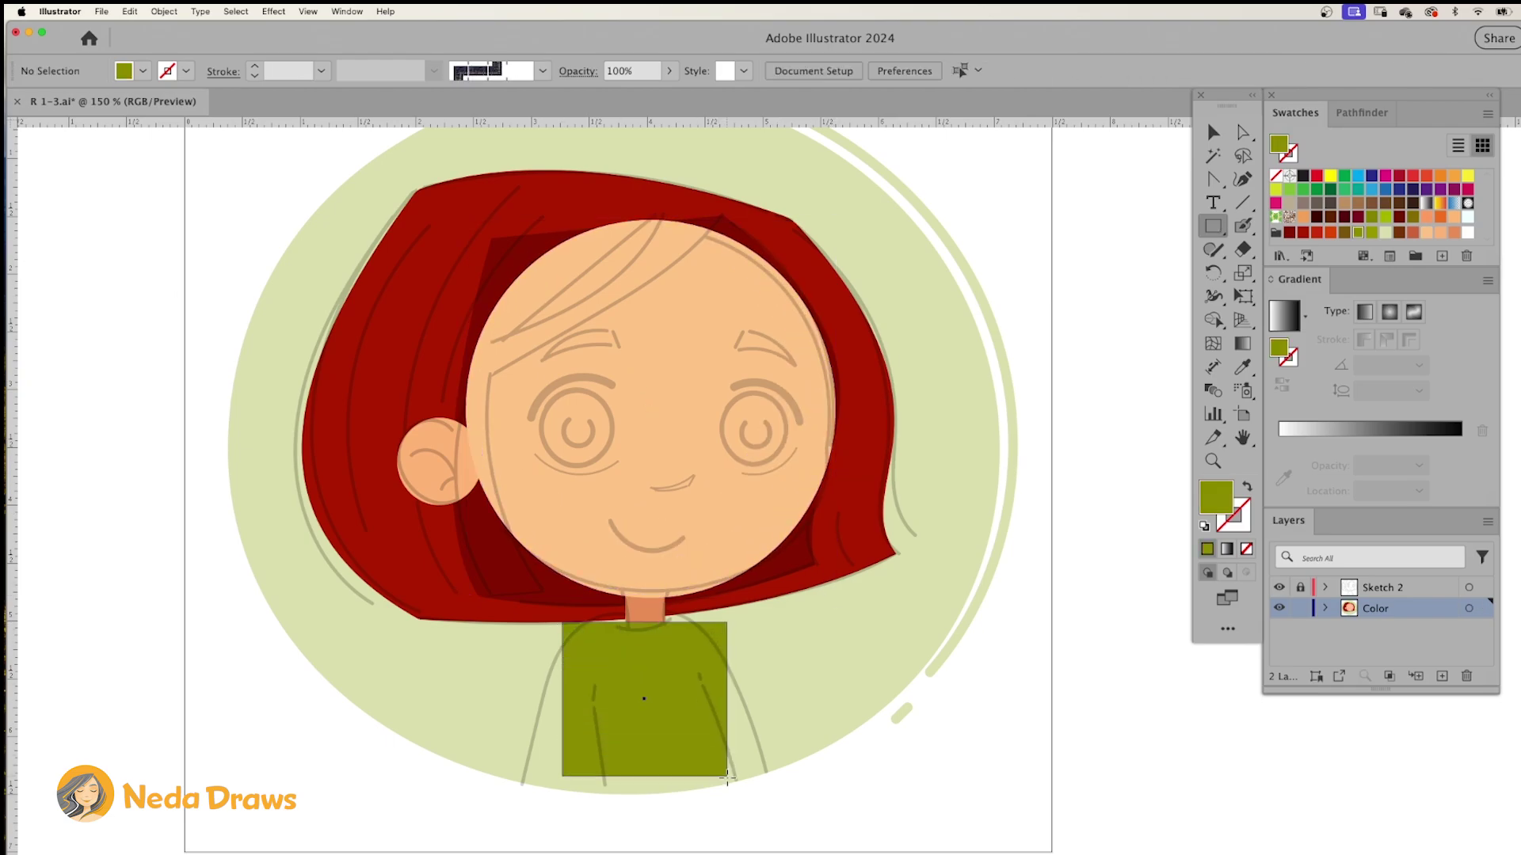
- Reshape the face ellipse to the sketch by lowering its top and contouring the cheek opposite the ear
key(super+equal)
key(shift+c)
key(a)
drag(600, 148, 597, 158)
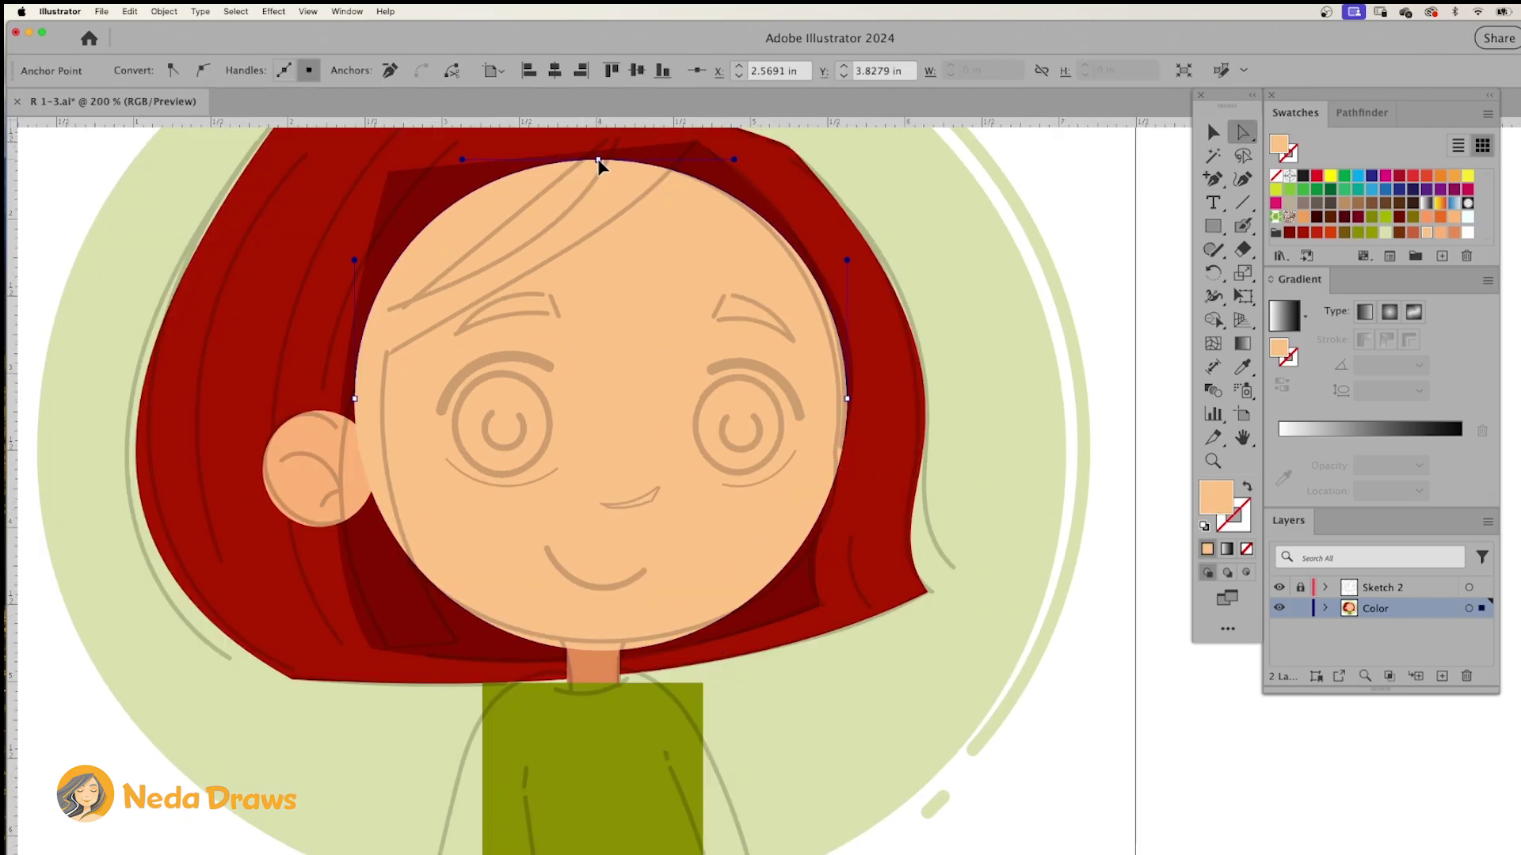
drag(846, 398, 838, 408)
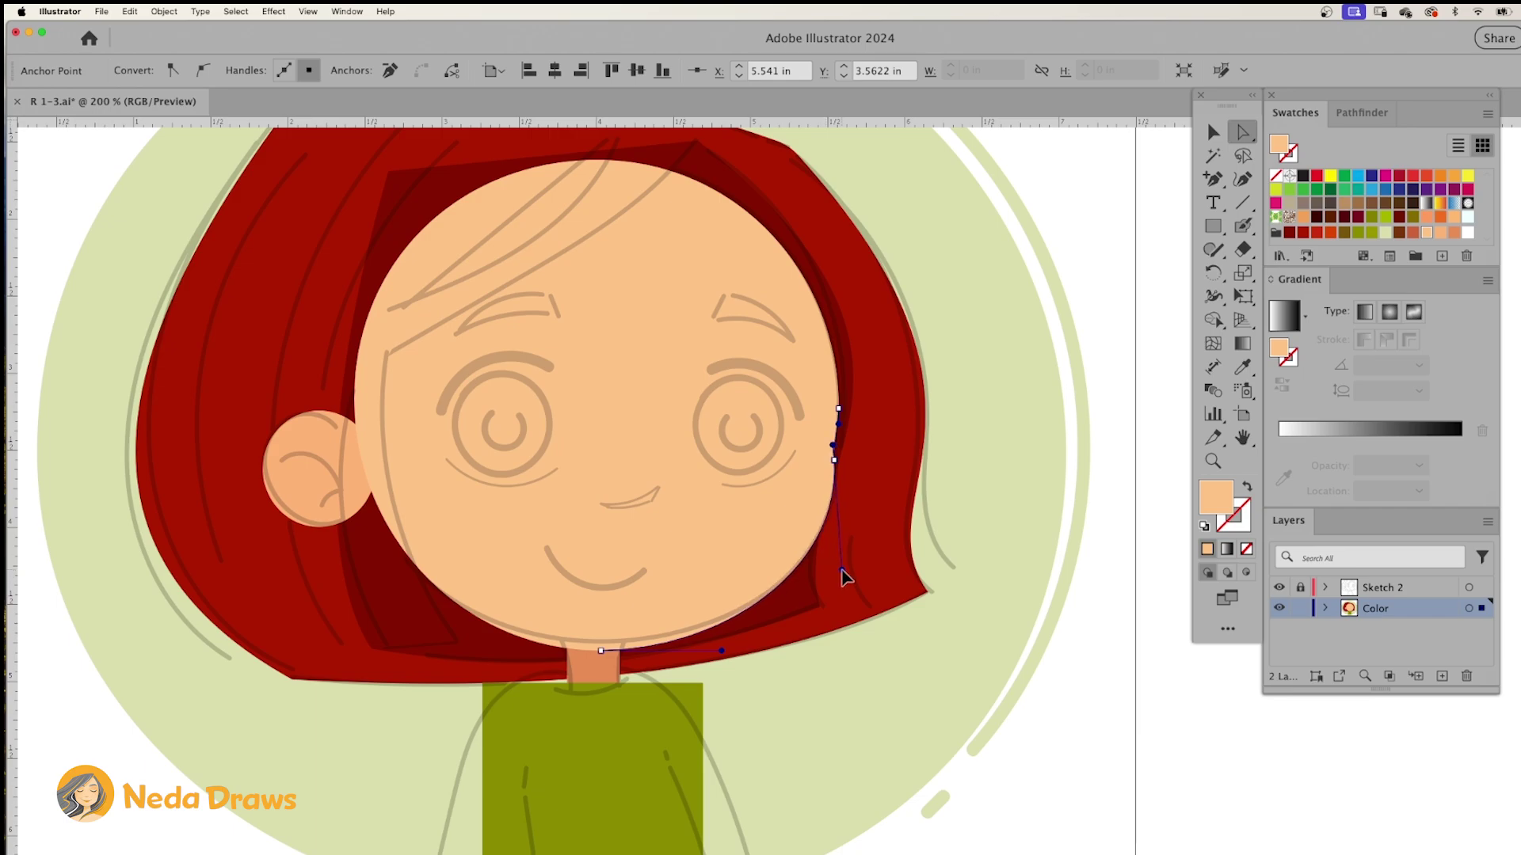
click(310, 417)
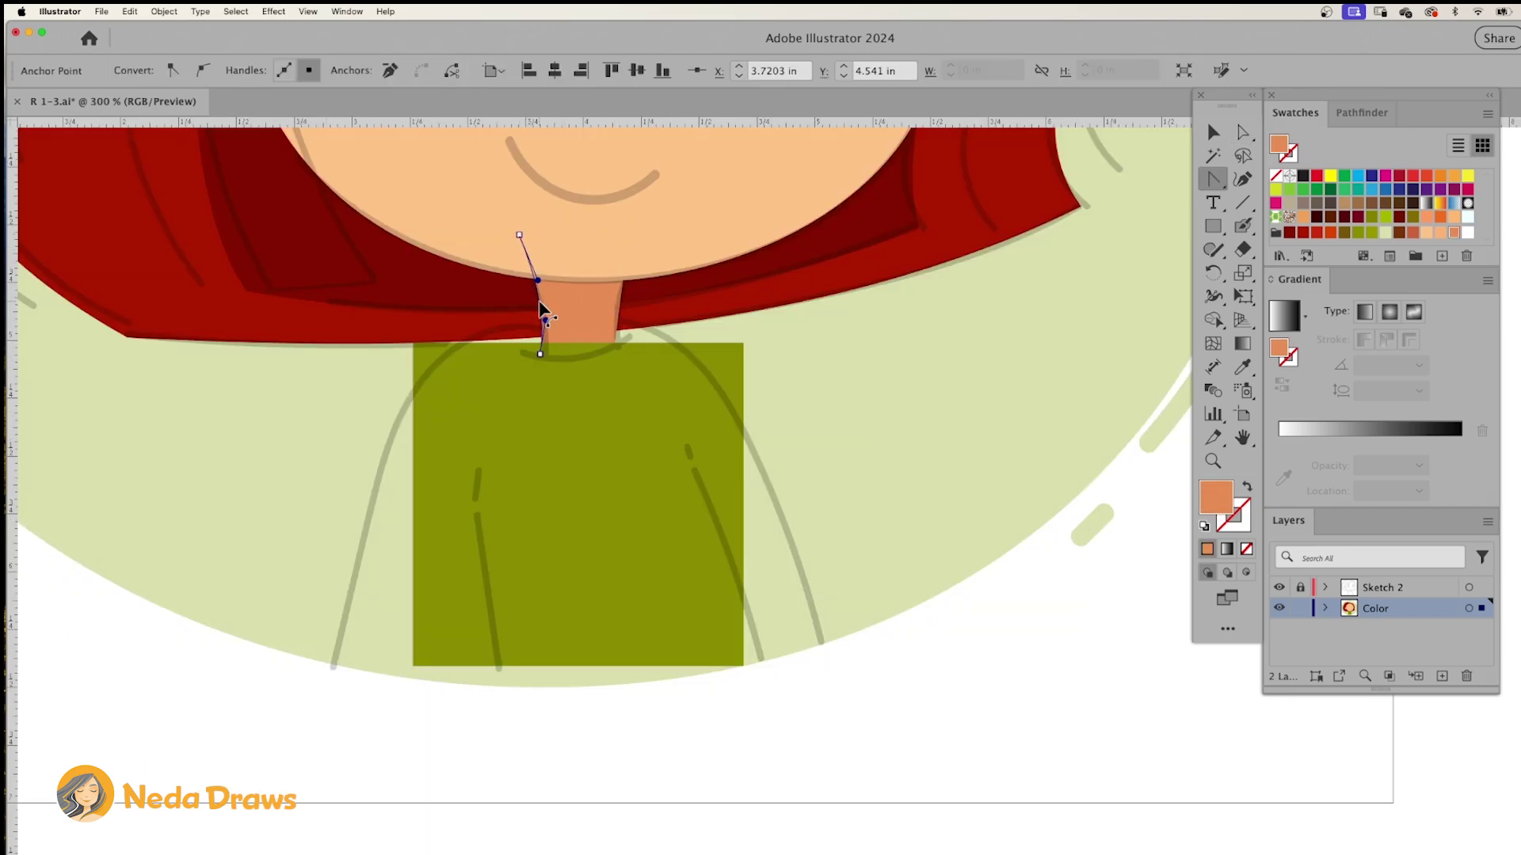
- Move the four corners of the green sweater rectangle to the sketched shoulders and hem
drag(413, 344, 461, 339)
drag(743, 344, 647, 327)
drag(743, 665, 818, 641)
drag(413, 665, 333, 662)
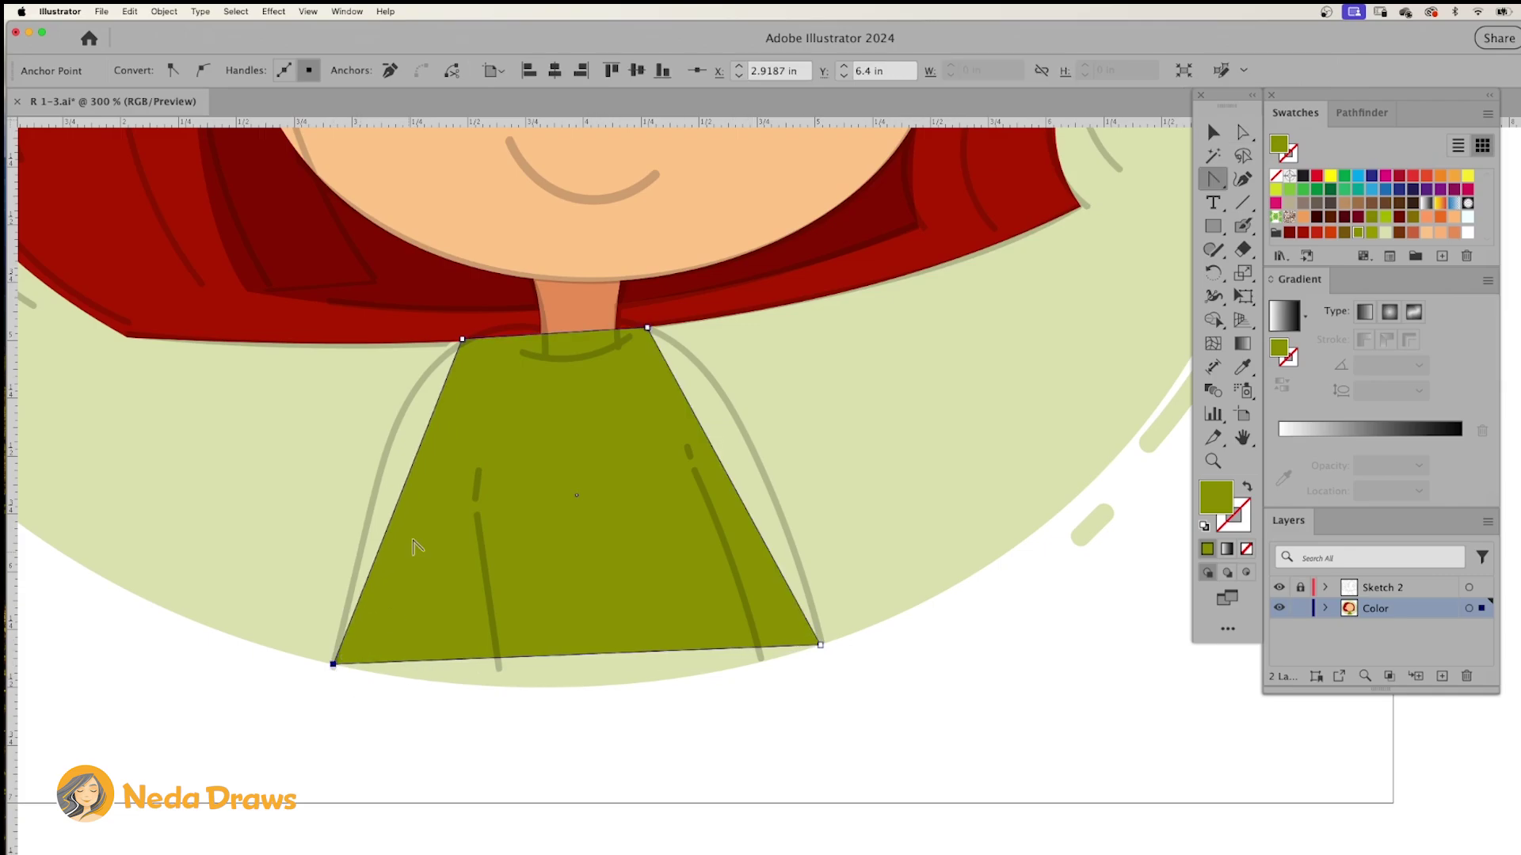
- Curve the sweater's sides, neckline and hem to follow the sketch and the background ellipse, and adjust the shoulder corner
key(shift+c)
drag(397, 500, 367, 475)
drag(555, 333, 524, 321)
drag(745, 499, 771, 509)
mouse_move(602, 651)
mouse_down()
mouse_move(621, 655)
mouse_move(601, 682)
mouse_up()
key(a)
drag(647, 327, 620, 319)
- Cut the sweater shape and paste it in back of the neck
right_click(700, 254)
click(715, 259)
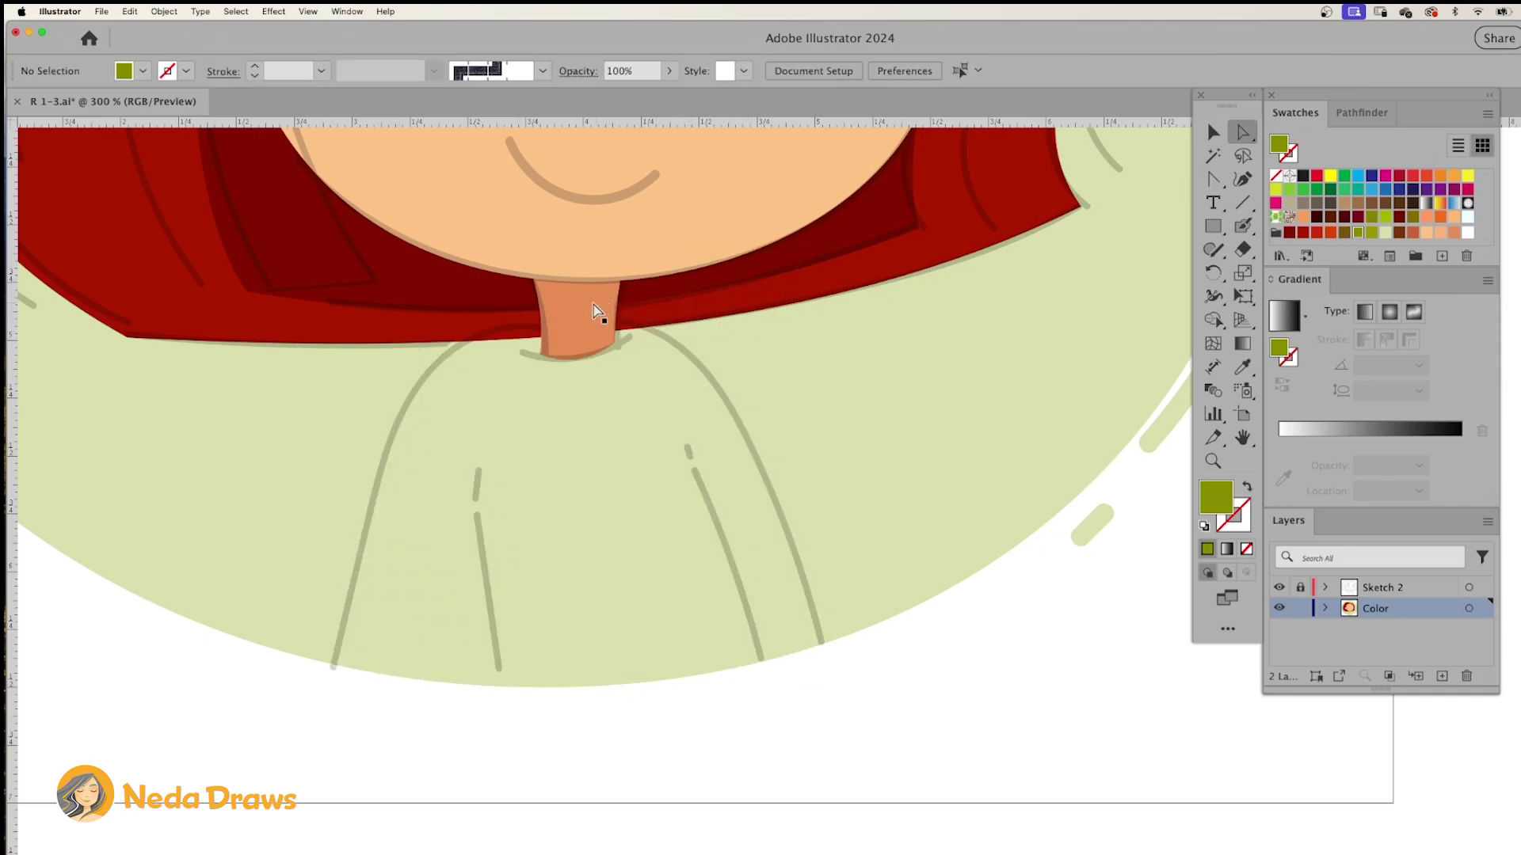
click(601, 299)
right_click(657, 269)
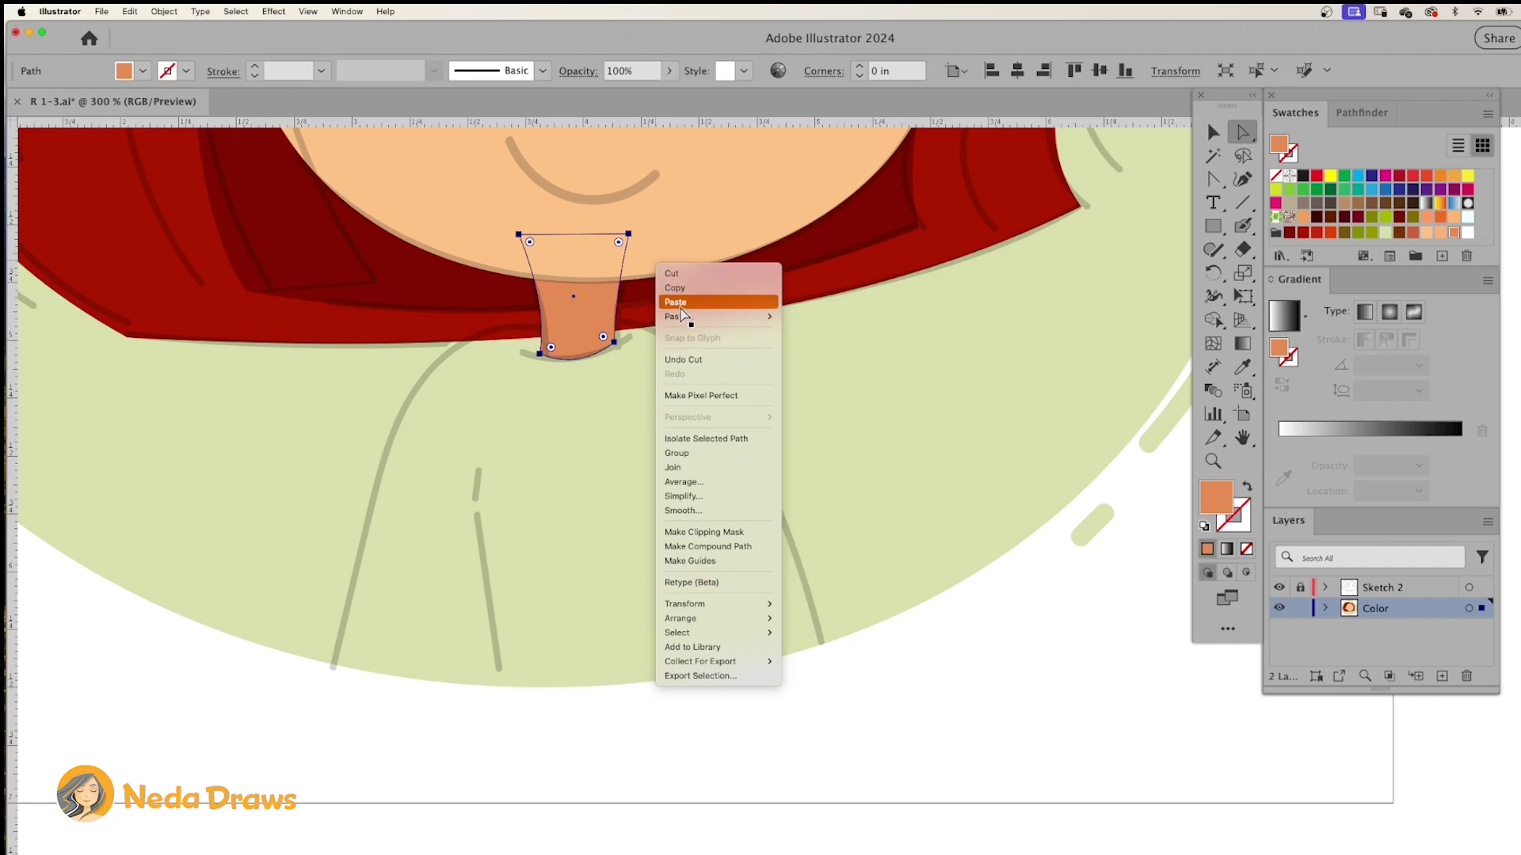
mouse_move(736, 317)
click(824, 331)
- Copy the face shape and paste the duplicate in front, in the same place
key(super+minus)
key(super+minus)
right_click(710, 317)
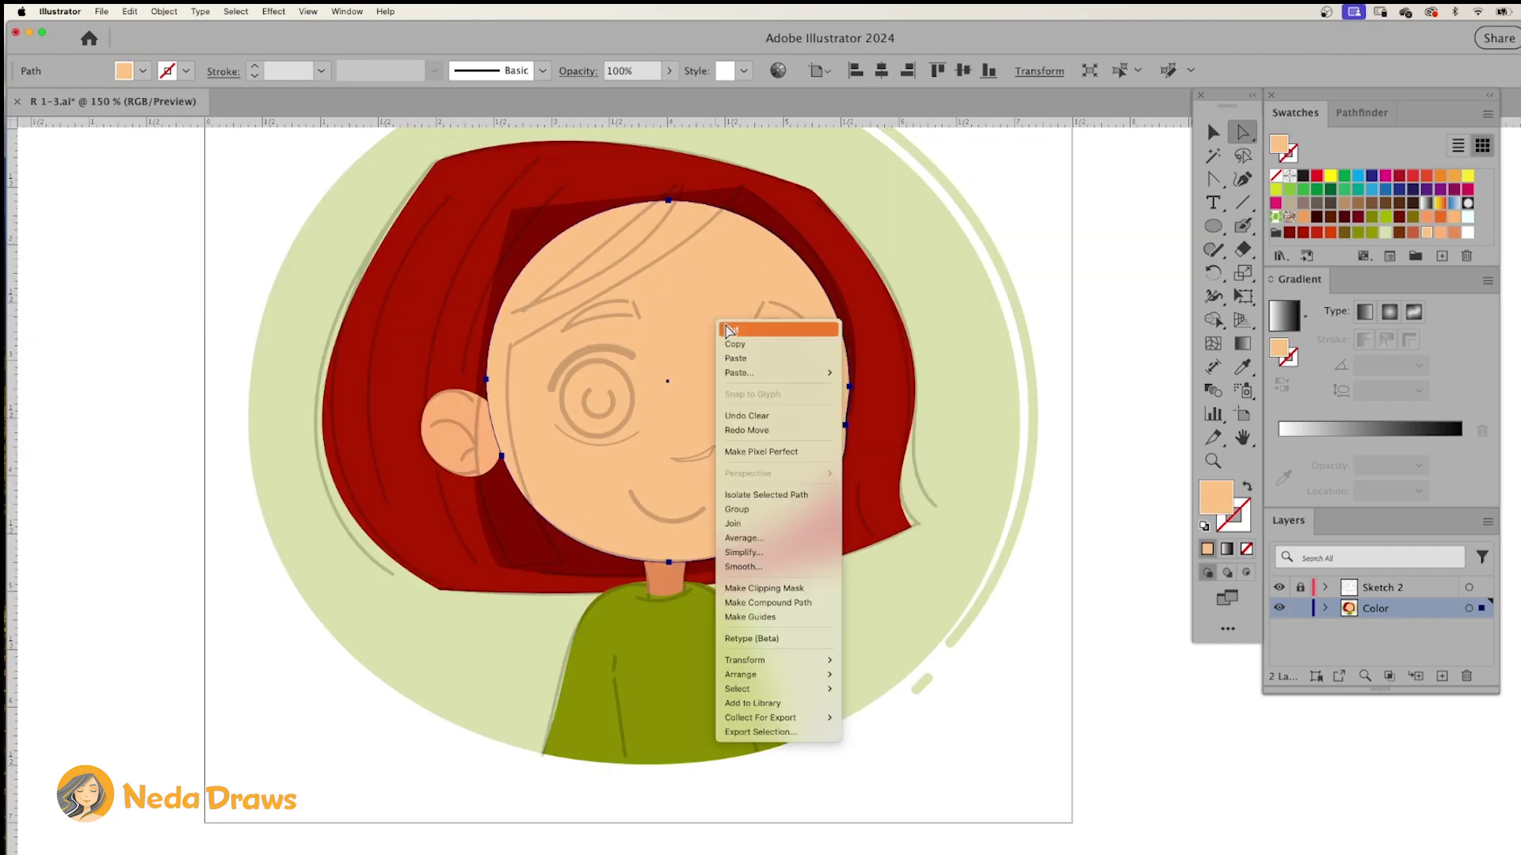
click(879, 378)
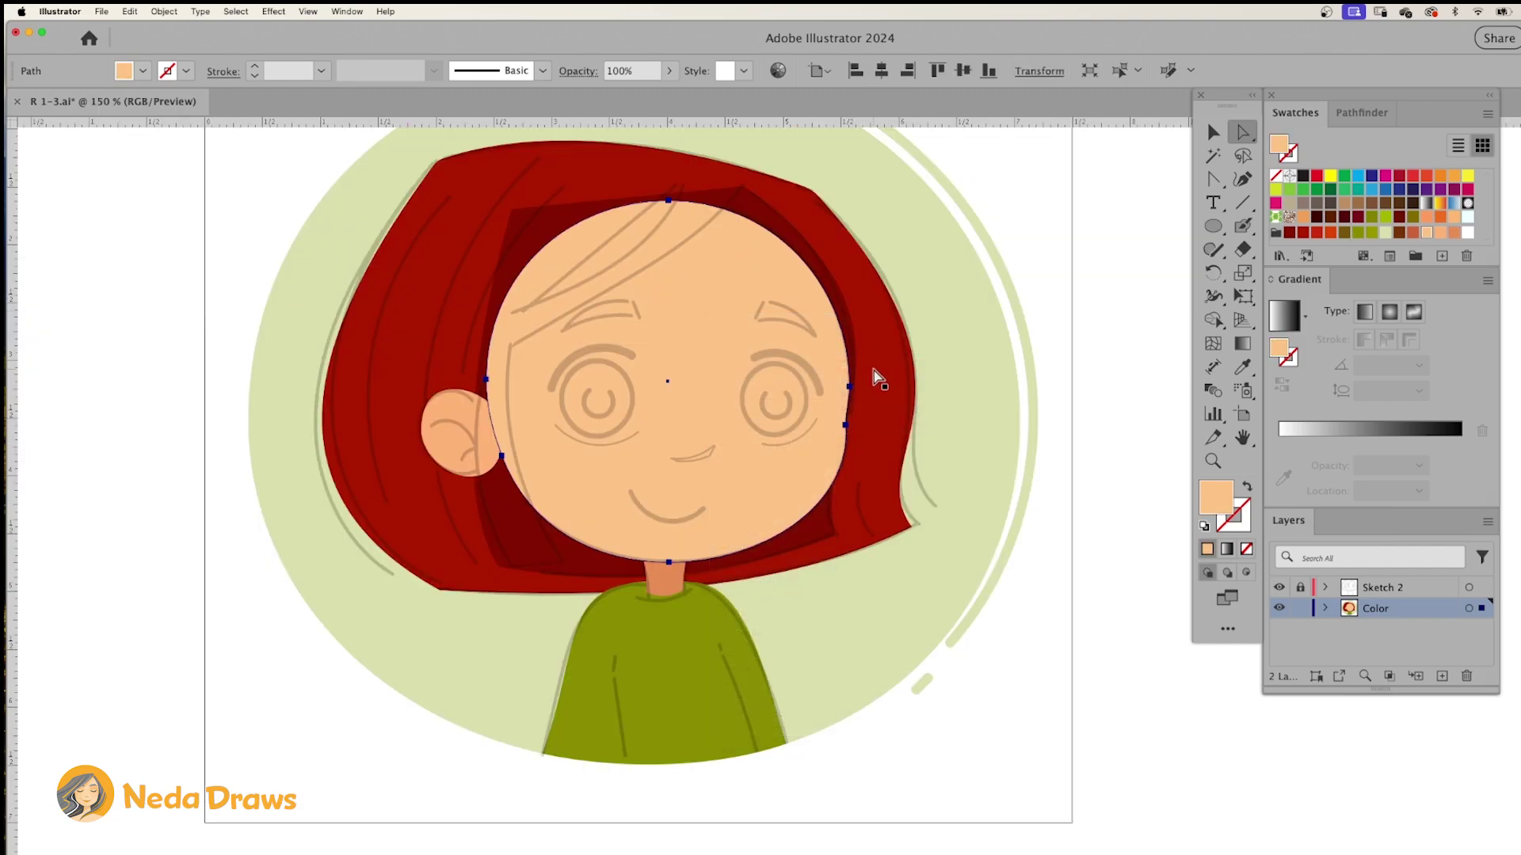
- Fill the face copy with a darker peach and cut it with the Knife tool along curves inside the face edge
click(1440, 232)
drag(1242, 249, 1291, 269)
super+click(849, 388)
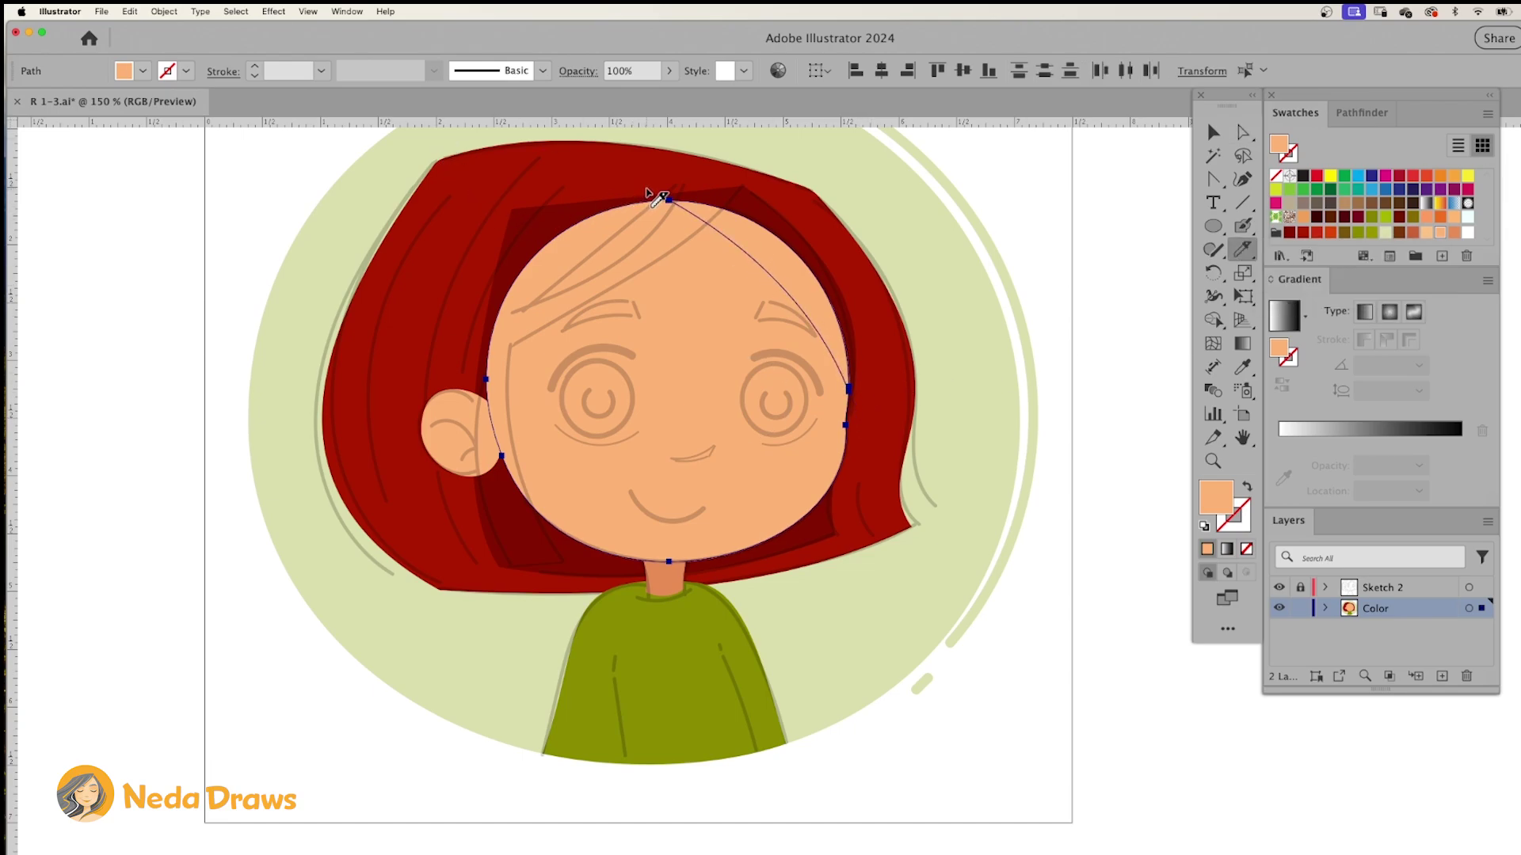
mouse_move(650, 194)
mouse_down()
mouse_move(571, 305)
mouse_move(696, 543)
mouse_move(826, 491)
mouse_up()
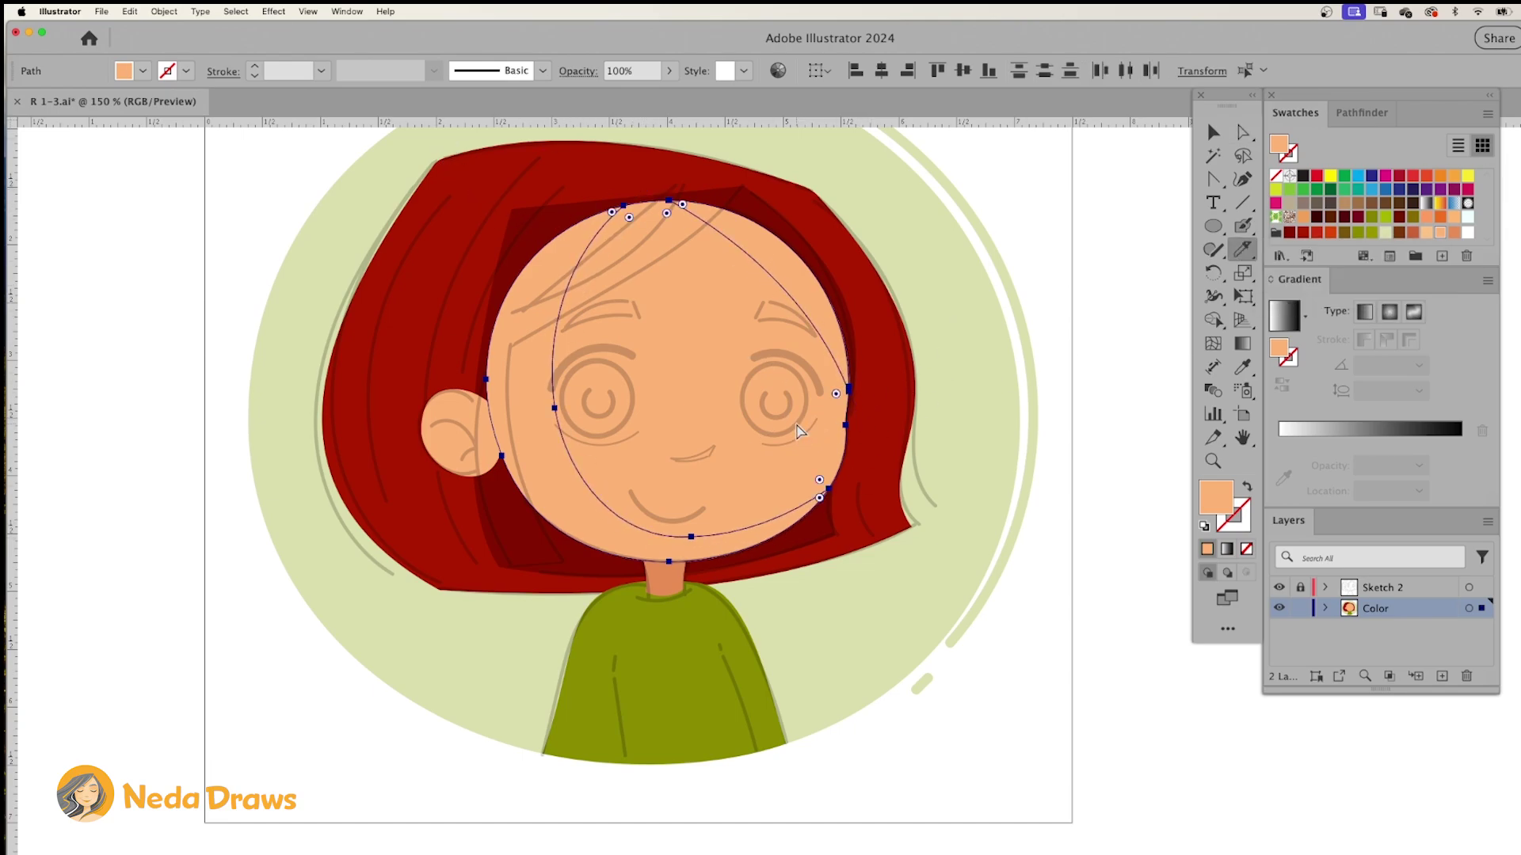